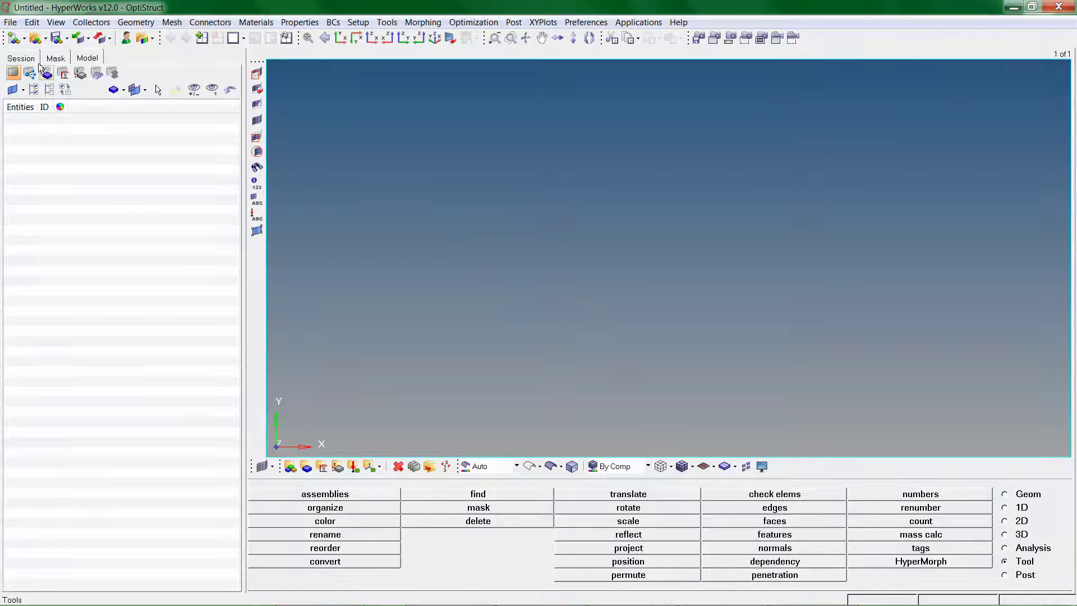
# Step: Open the full geom.hm race car model from the vwt2 folder
pyautogui.click(10, 23)
pyautogui.moveTo(45, 54)
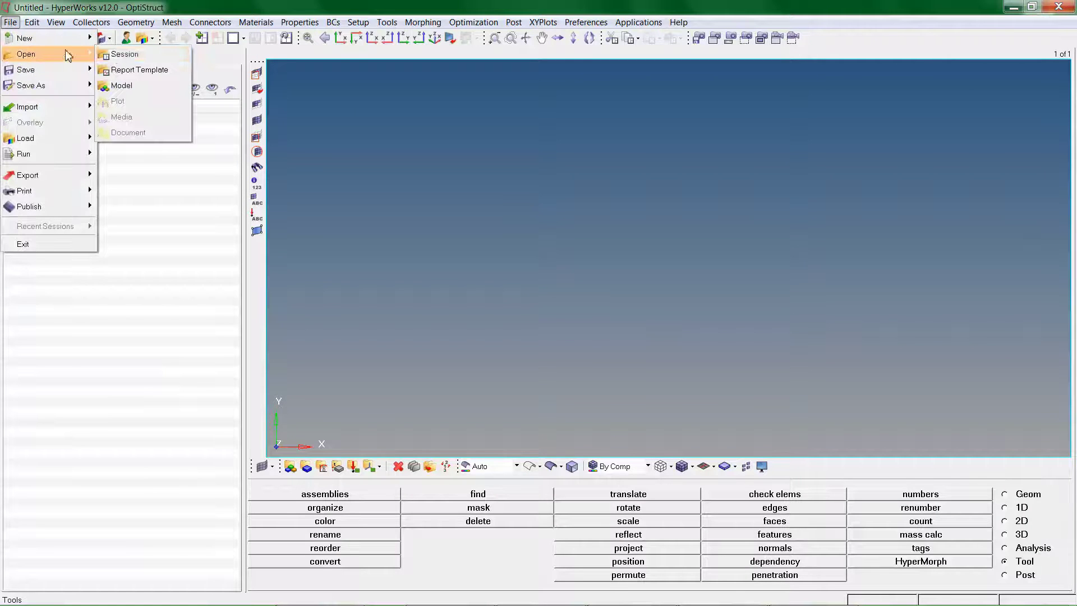
pyautogui.click(132, 90)
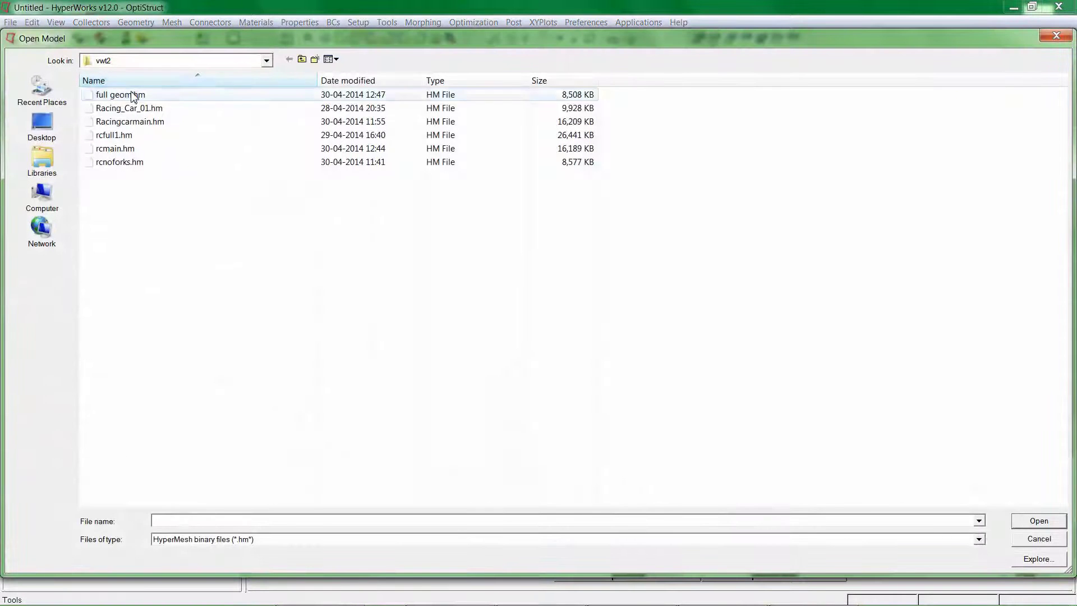
pyautogui.click(134, 94)
pyautogui.click(1038, 520)
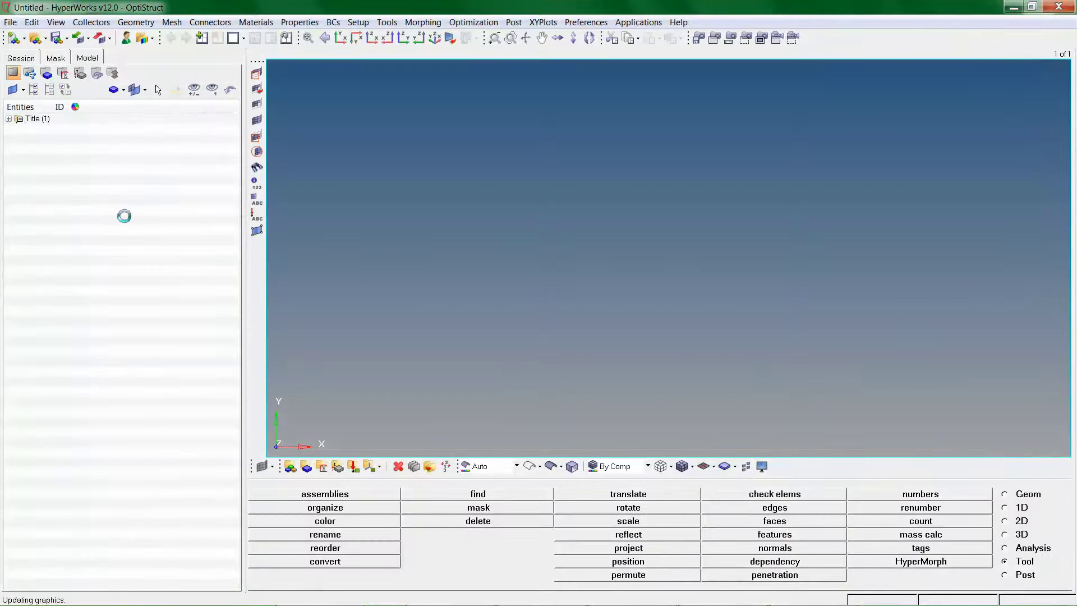
# Step: Expand Title and the 13-component list, shade the car with edges, and set an isometric view
pyautogui.click(9, 139)
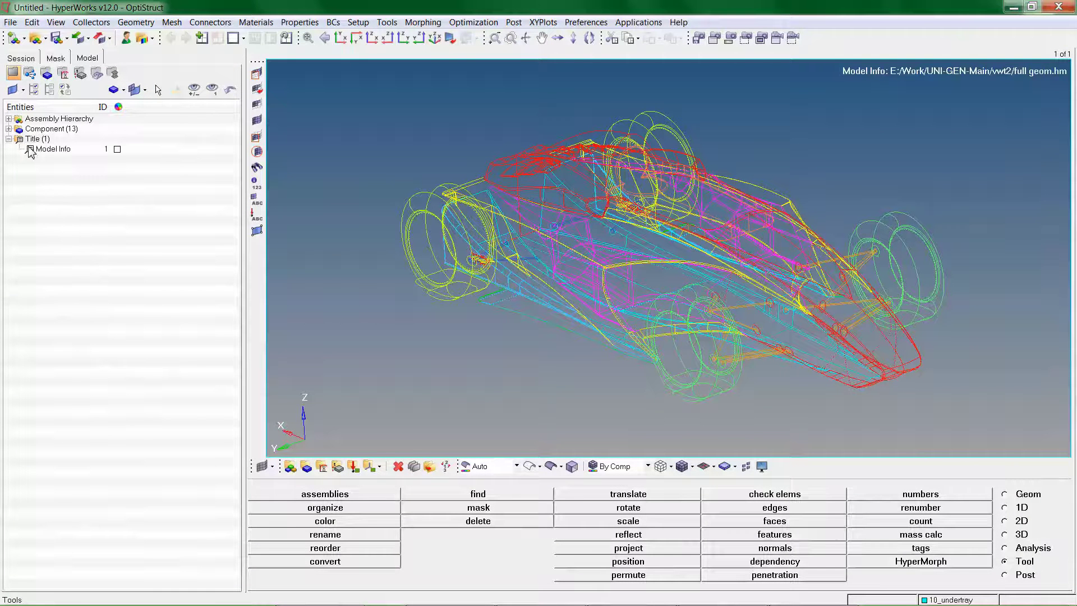
pyautogui.click(9, 129)
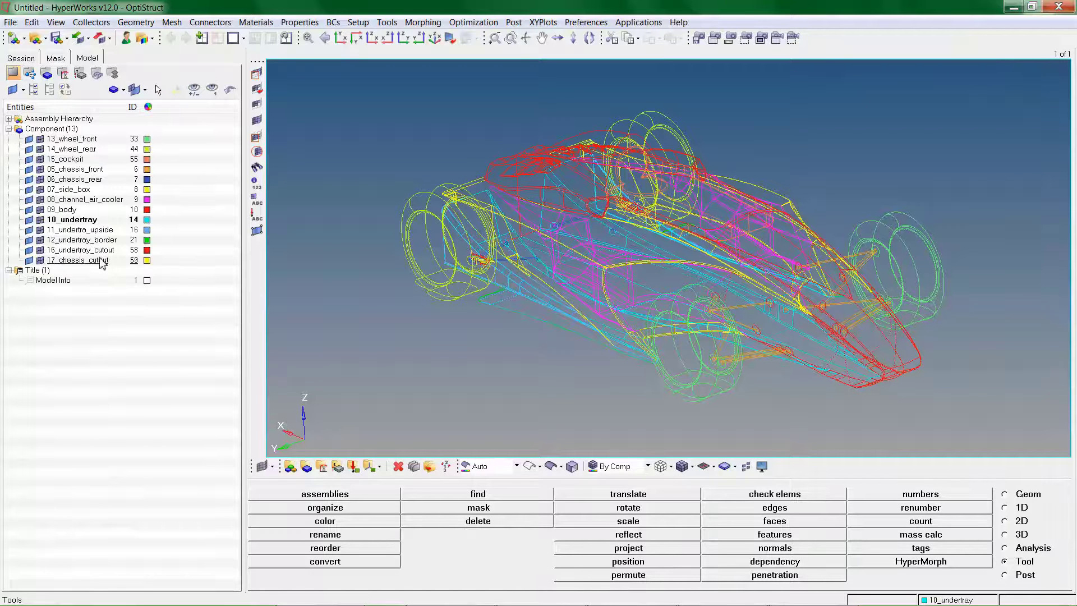
pyautogui.click(549, 466)
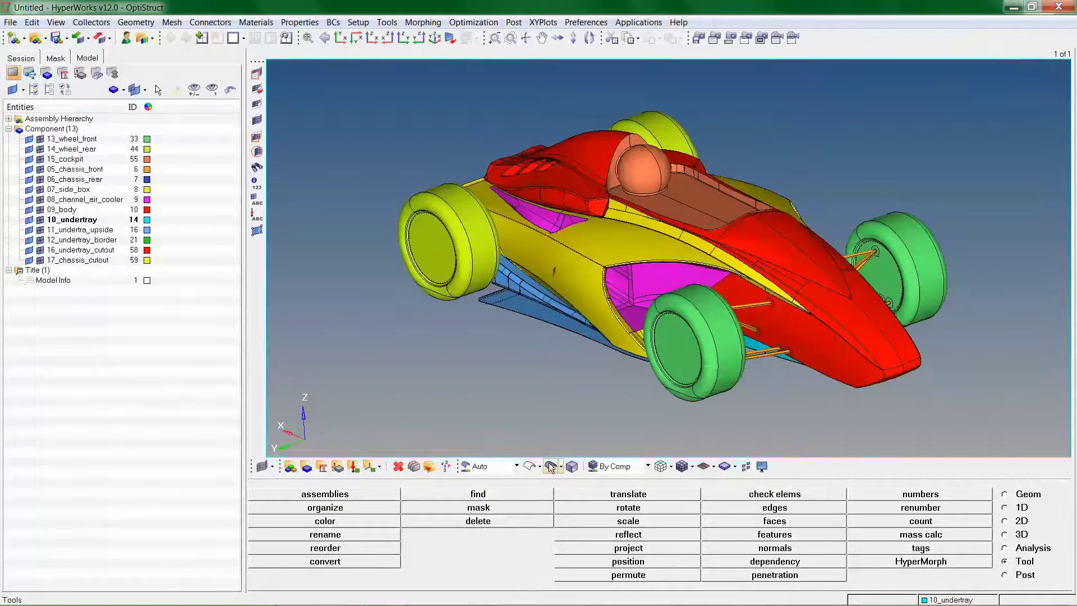
pyautogui.moveTo(1032, 344)
pyautogui.keyDown('ctrl'); pyautogui.mouseDown()
pyautogui.moveTo(652, 335)
pyautogui.moveTo(685, 395)
pyautogui.moveTo(578, 394)
pyautogui.moveTo(552, 377)
pyautogui.mouseUp(); pyautogui.keyUp('ctrl')
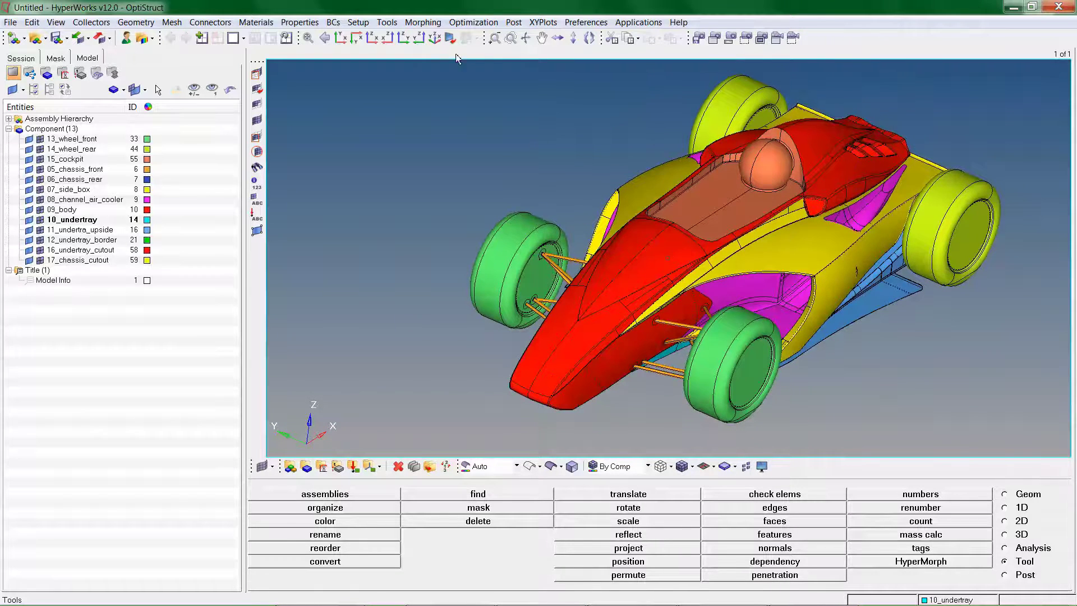
pyautogui.click(434, 39)
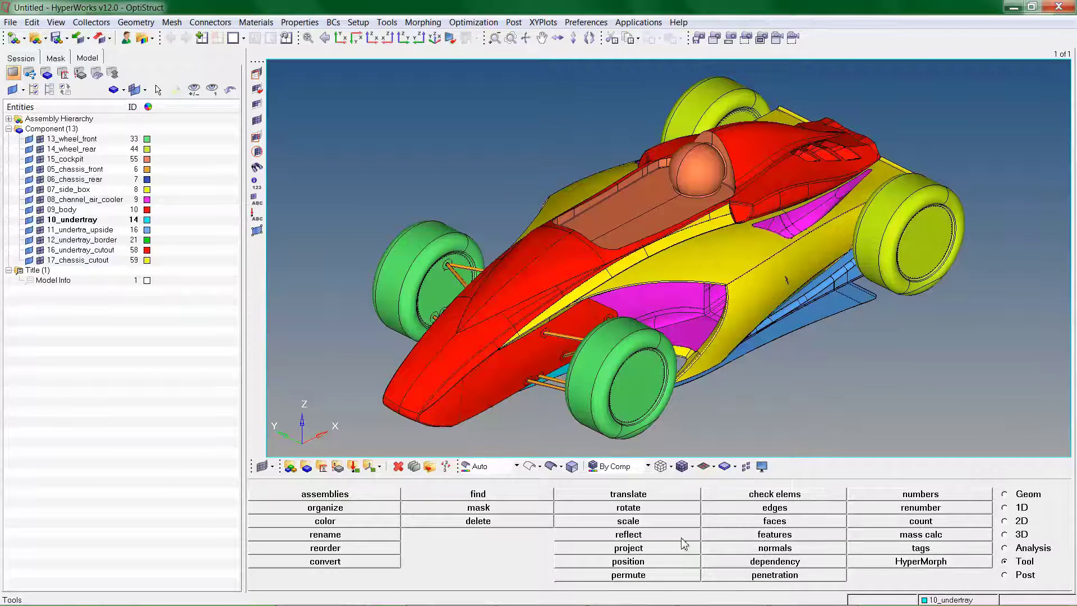
# Step: Scale down all 13 components using factor 1000 in x, y and z
pyautogui.click(639, 525)
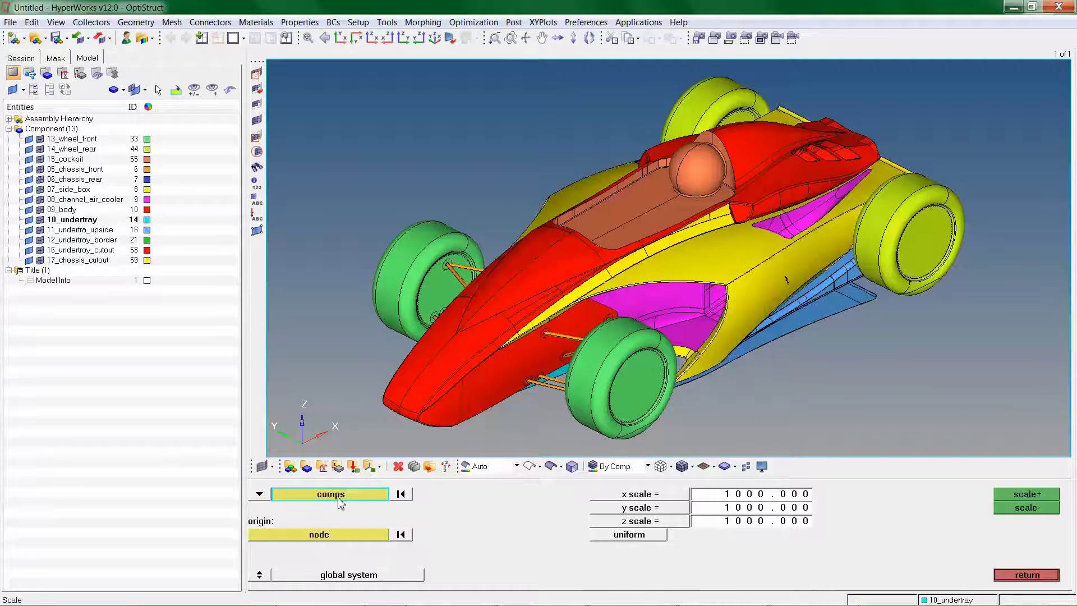
pyautogui.click(278, 498)
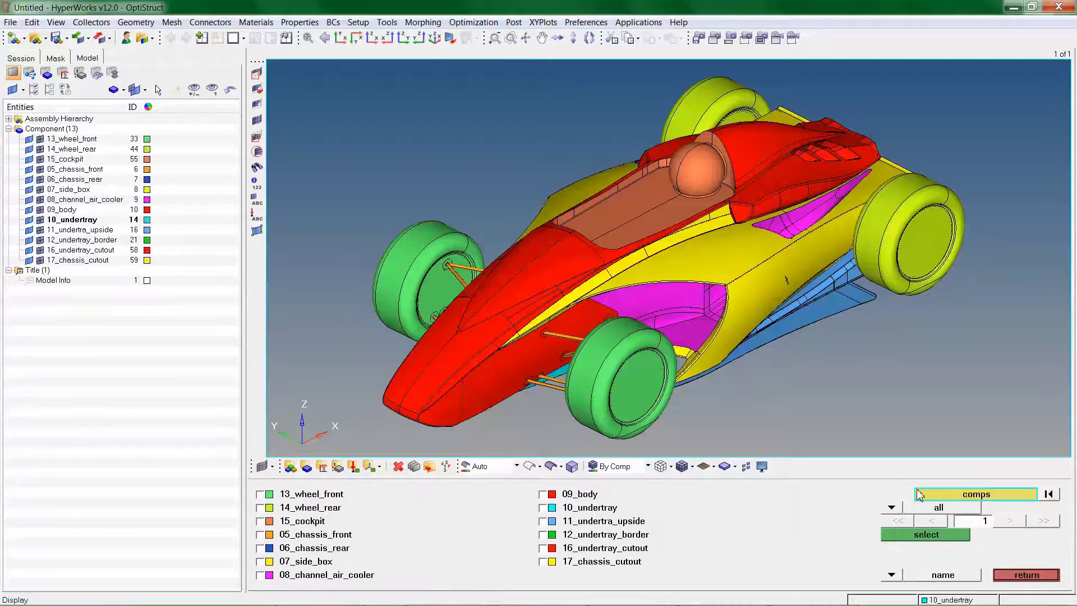
pyautogui.click(921, 495)
pyautogui.click(394, 533)
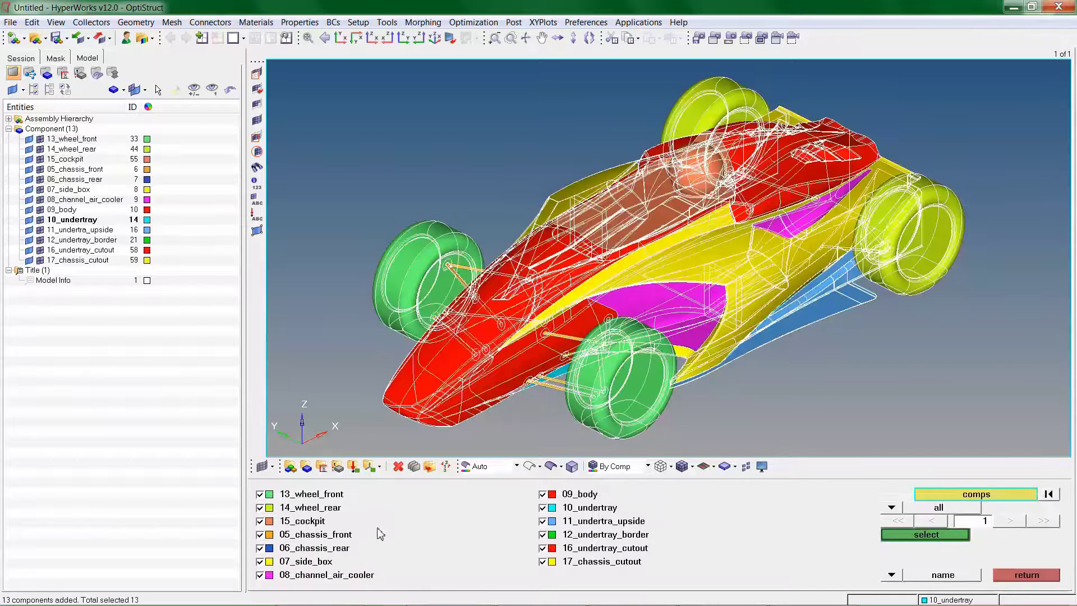
pyautogui.click(910, 534)
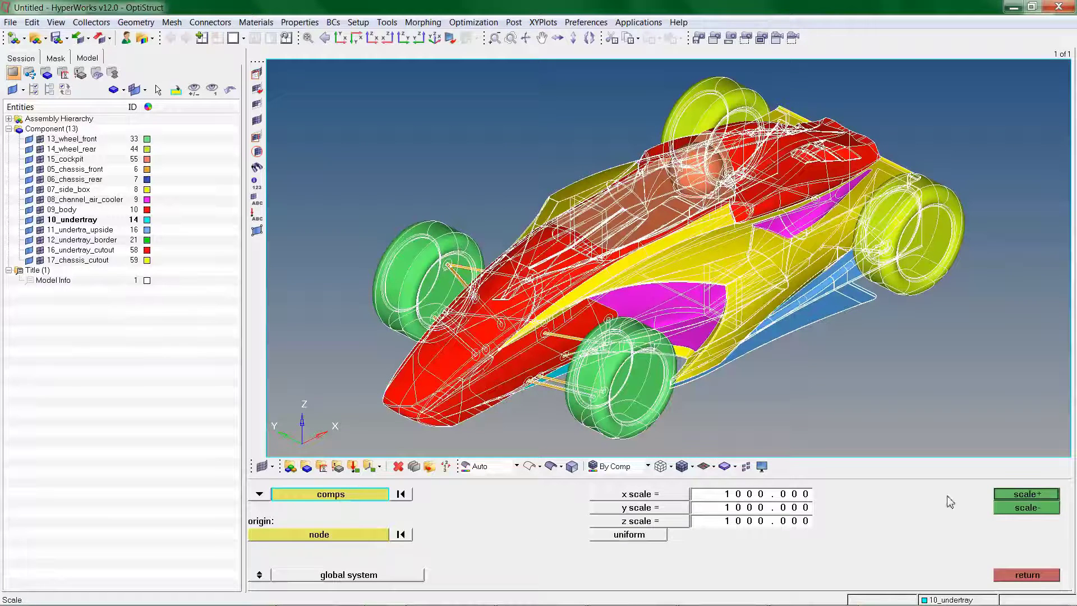
pyautogui.click(1031, 512)
pyautogui.click(1042, 573)
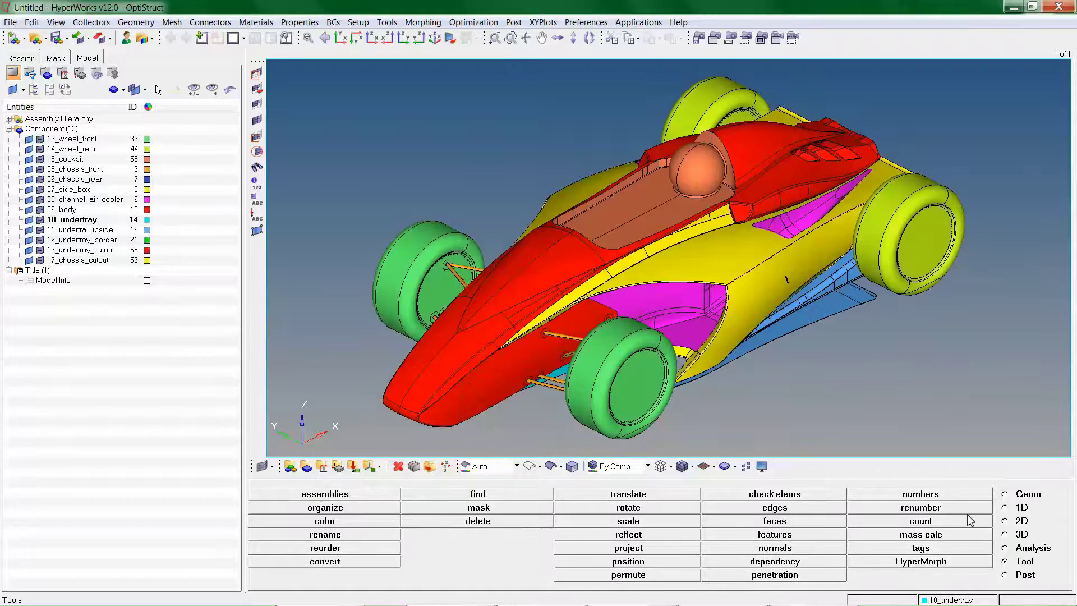
# Step: Automesh the car's nose surface with triangles
pyautogui.click(1020, 521)
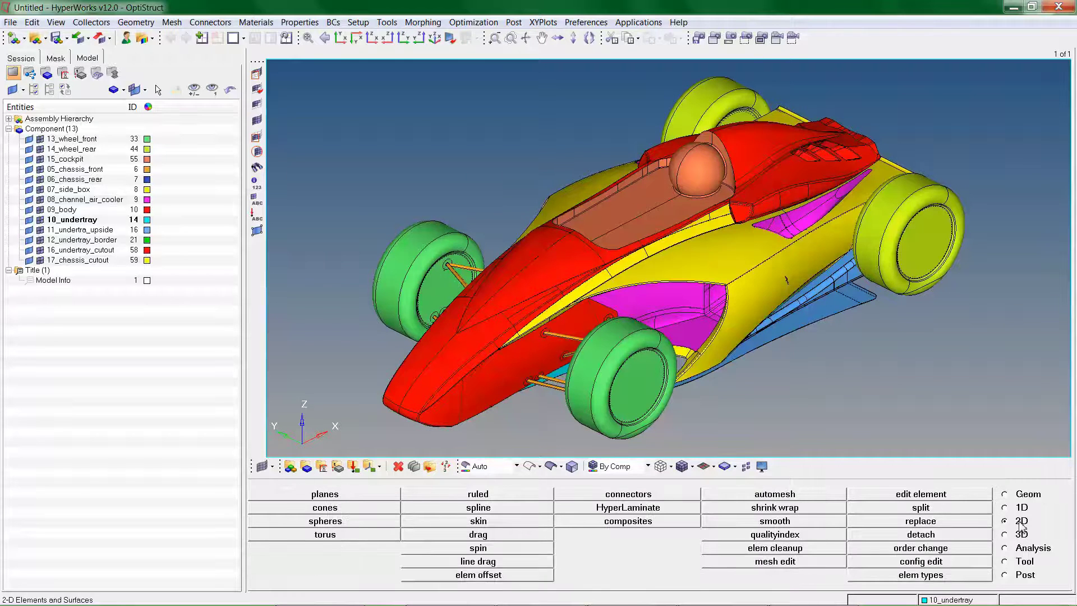
pyautogui.click(800, 495)
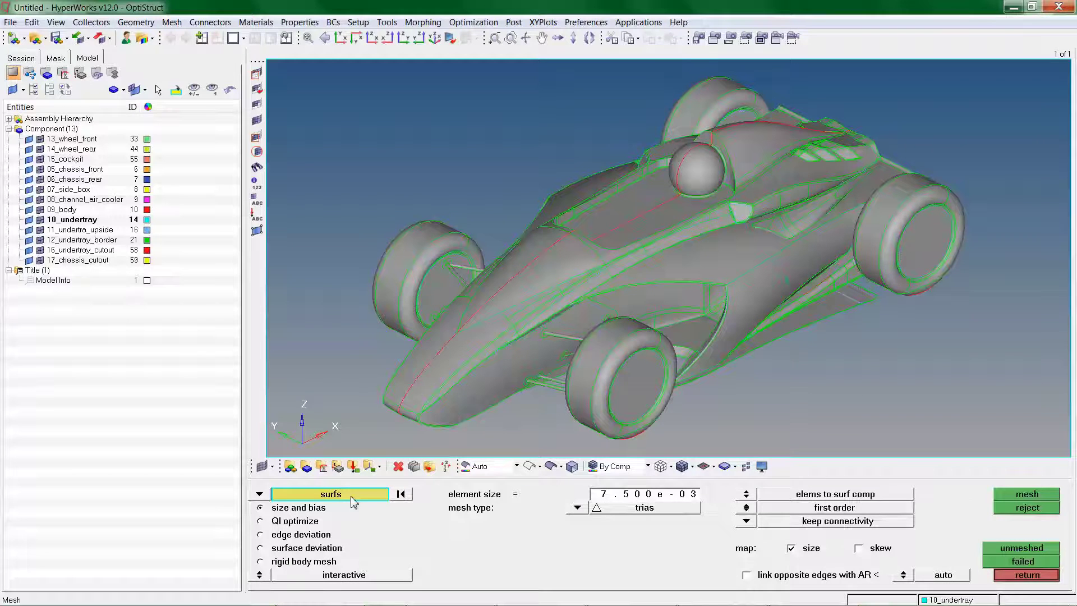
pyautogui.click(431, 369)
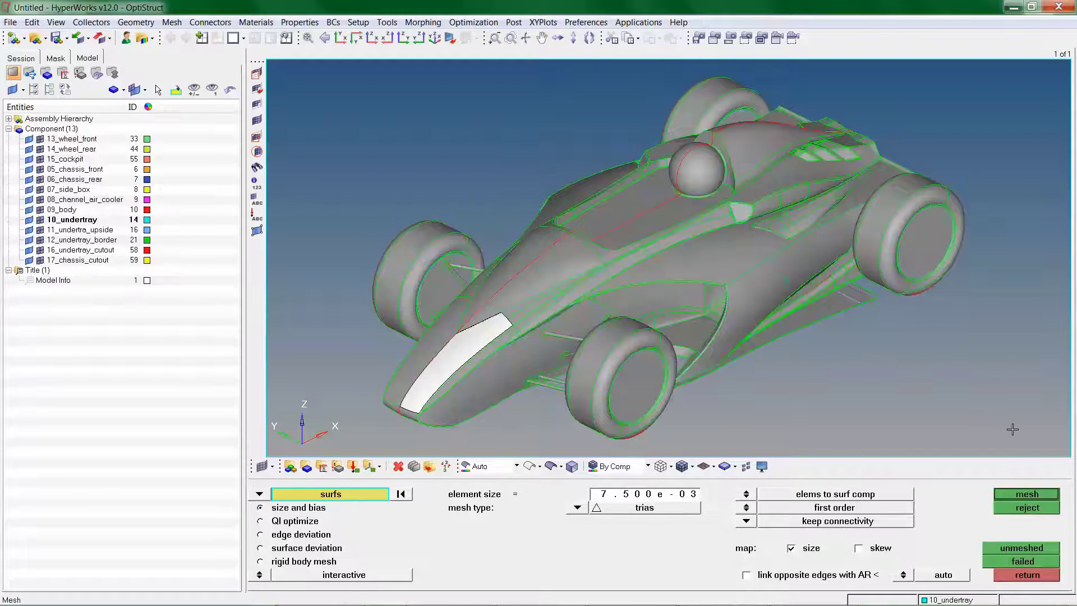
pyautogui.click(1028, 496)
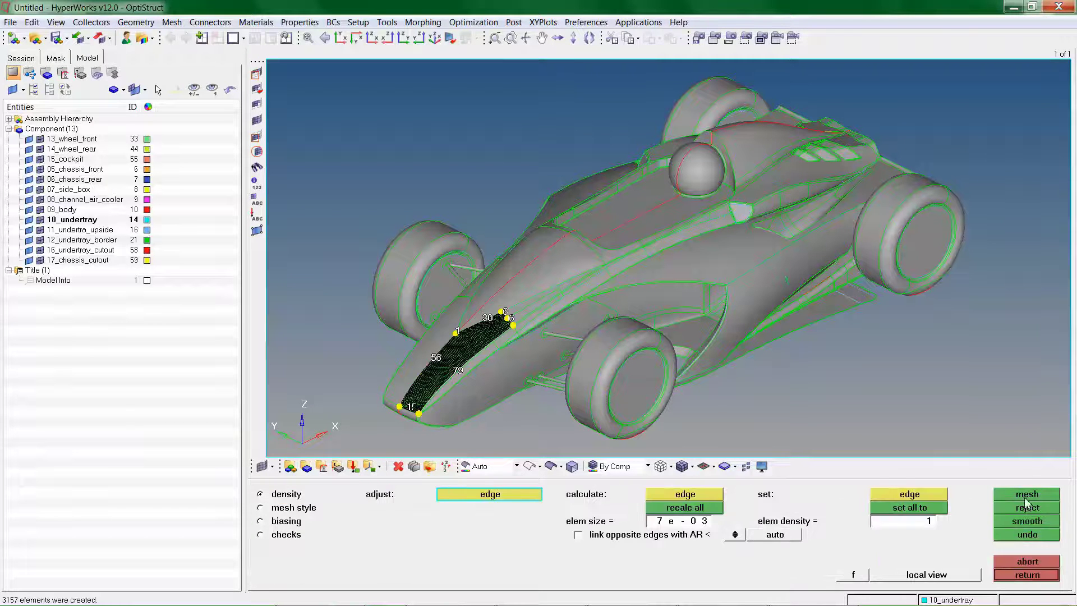
pyautogui.click(1027, 575)
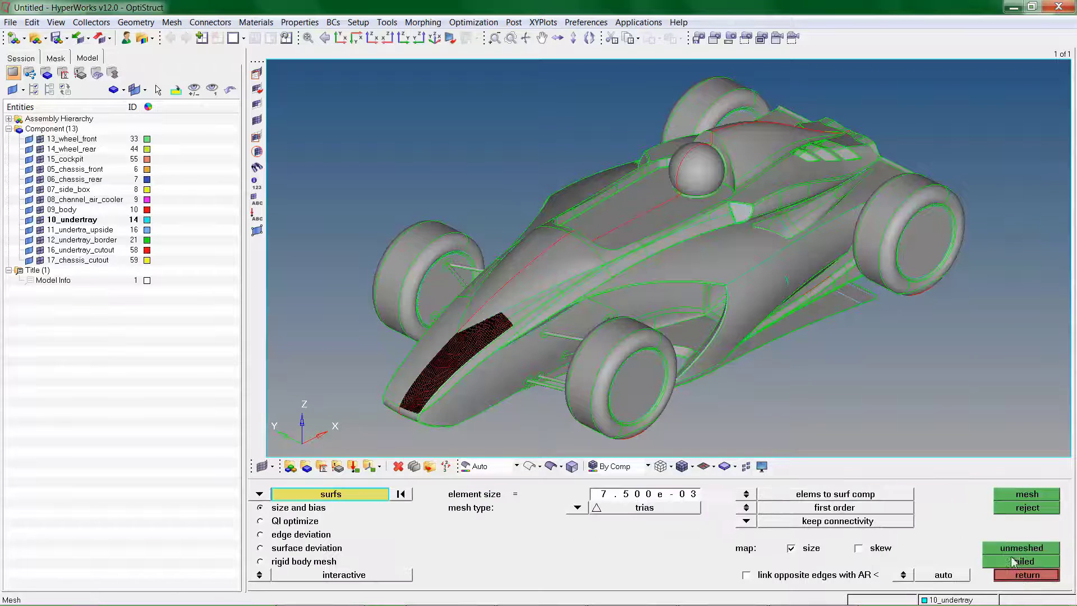
# Step: Mesh all 1142 surfaces with trias at element size 7.5e-03
pyautogui.click(375, 495)
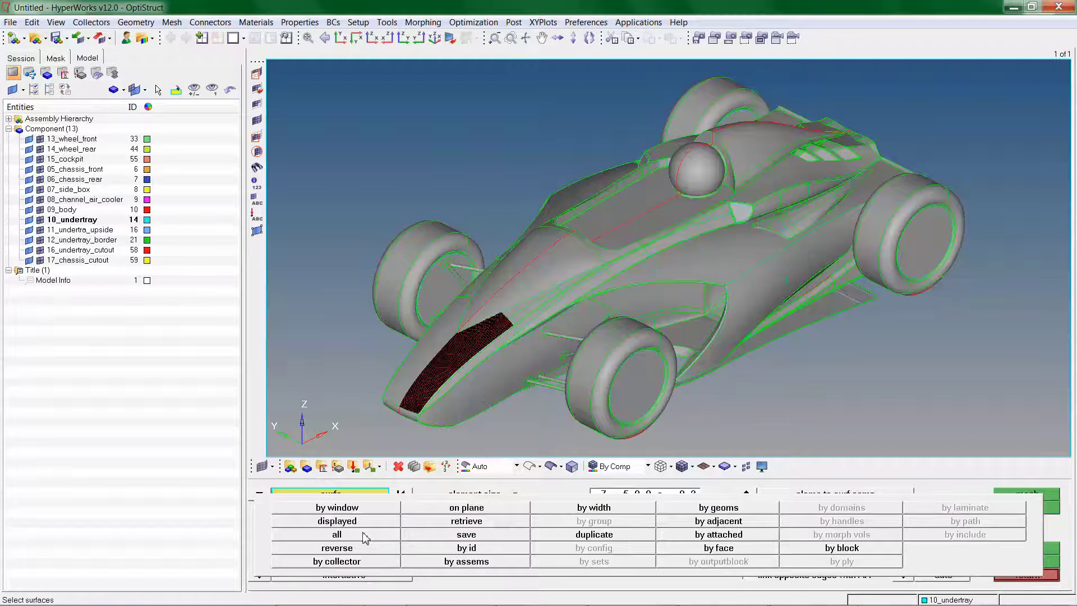
pyautogui.click(365, 537)
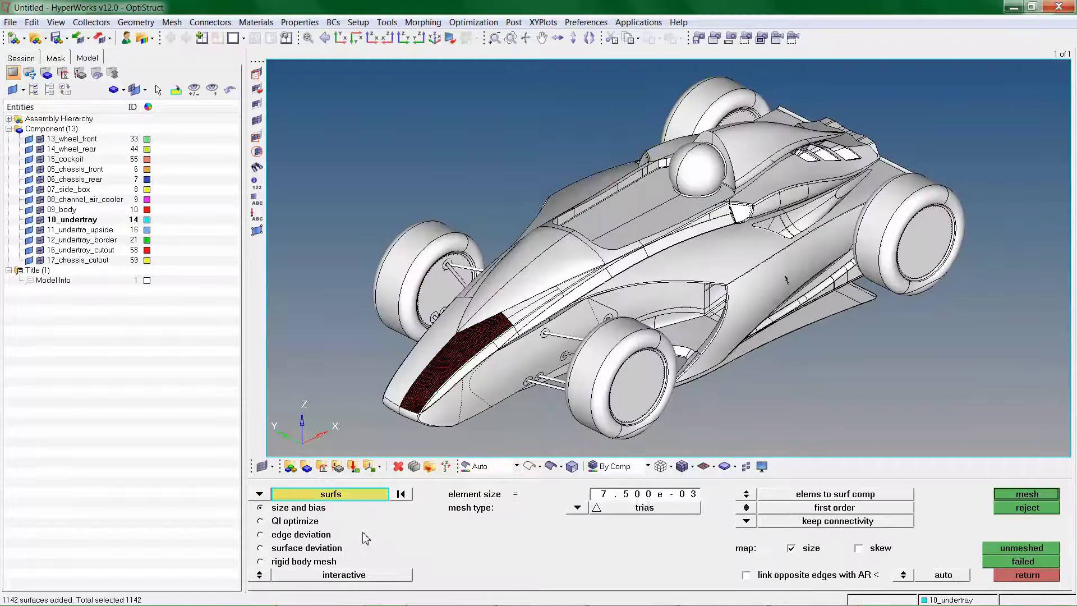
pyautogui.click(1005, 496)
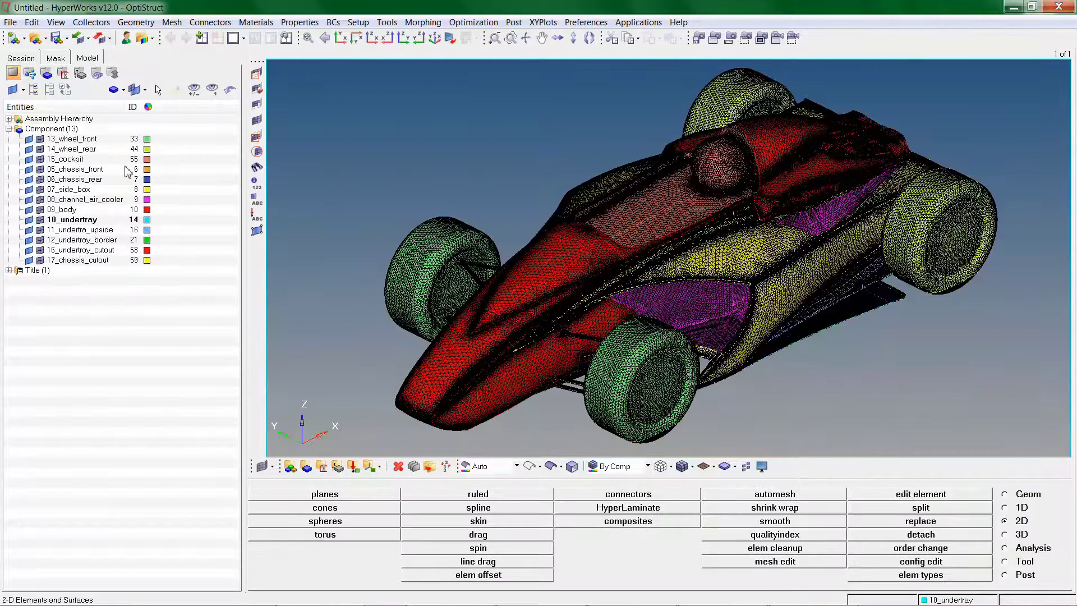
# Step: Hide all surface geometry leaving only the mesh, fit the car, and open check elems (F10)
pyautogui.click(43, 139)
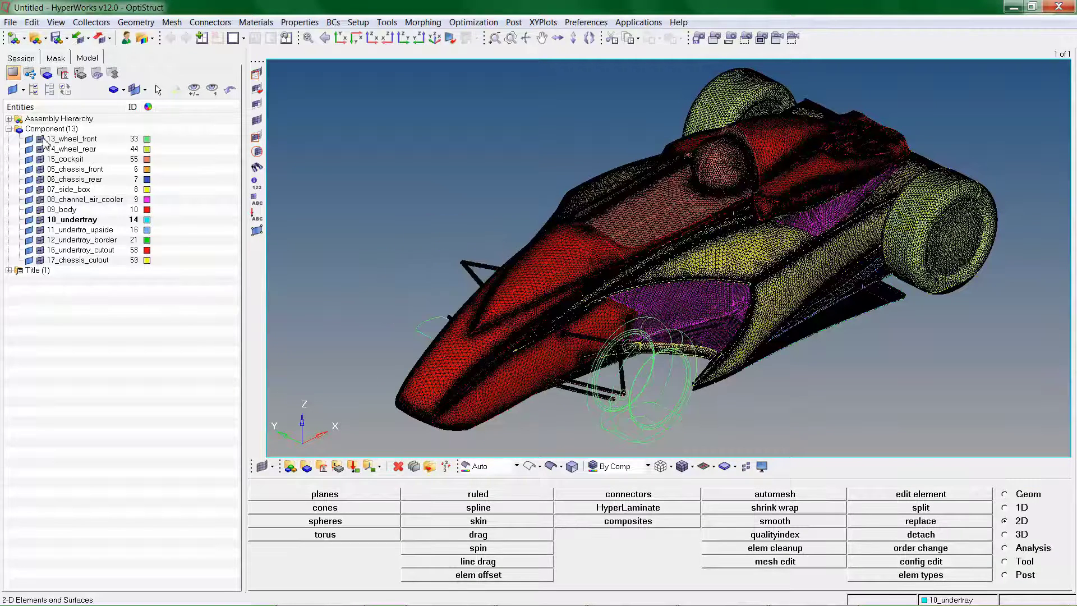
pyautogui.click(44, 139)
pyautogui.click(30, 140)
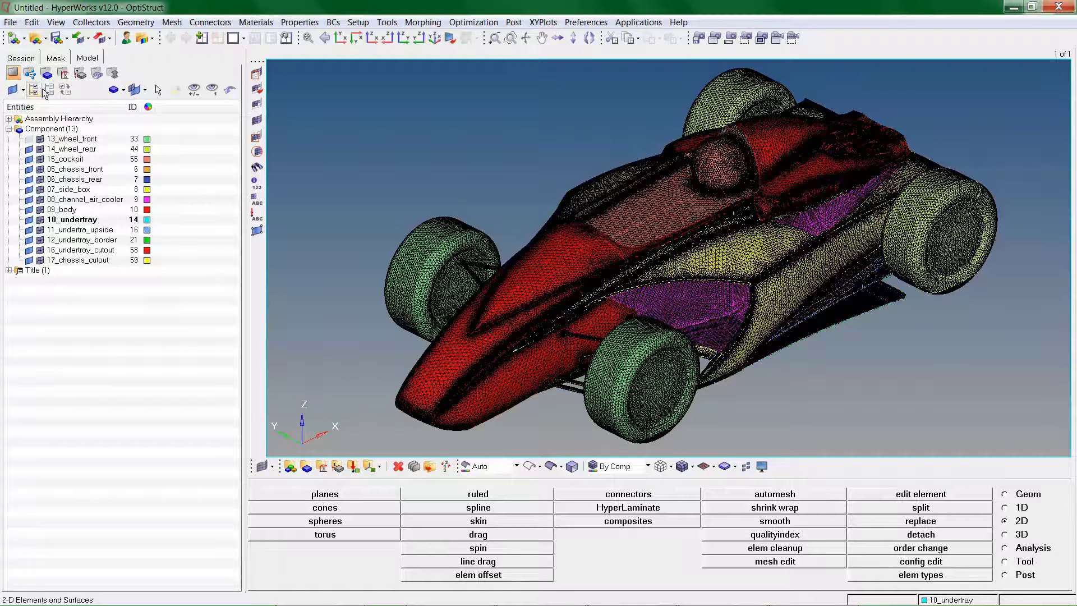
pyautogui.click(49, 90)
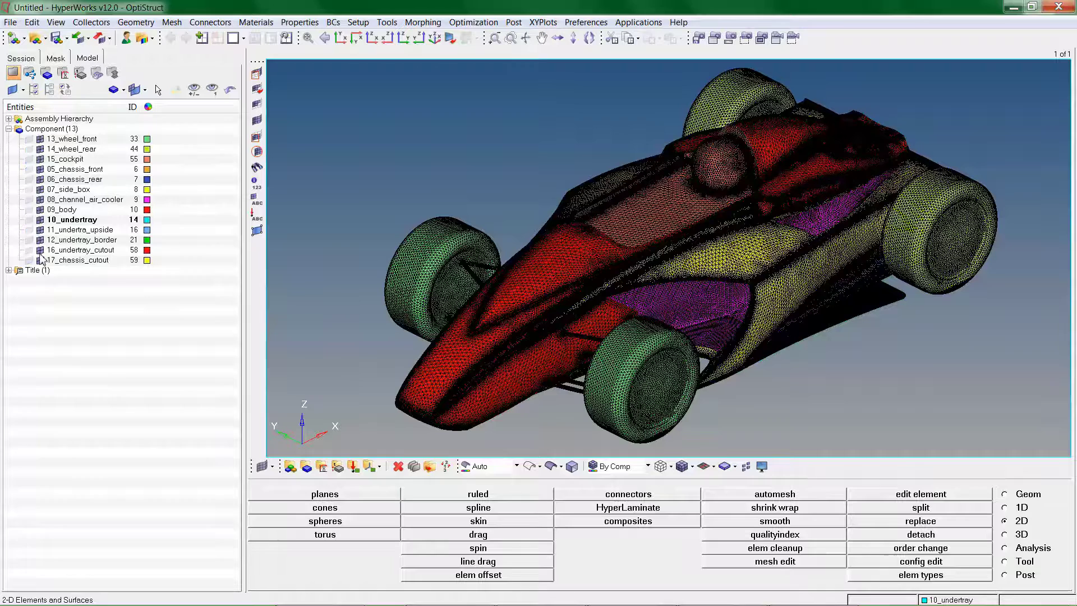
pyautogui.click(40, 211)
pyautogui.click(40, 210)
pyautogui.scroll(10, 515, 319)
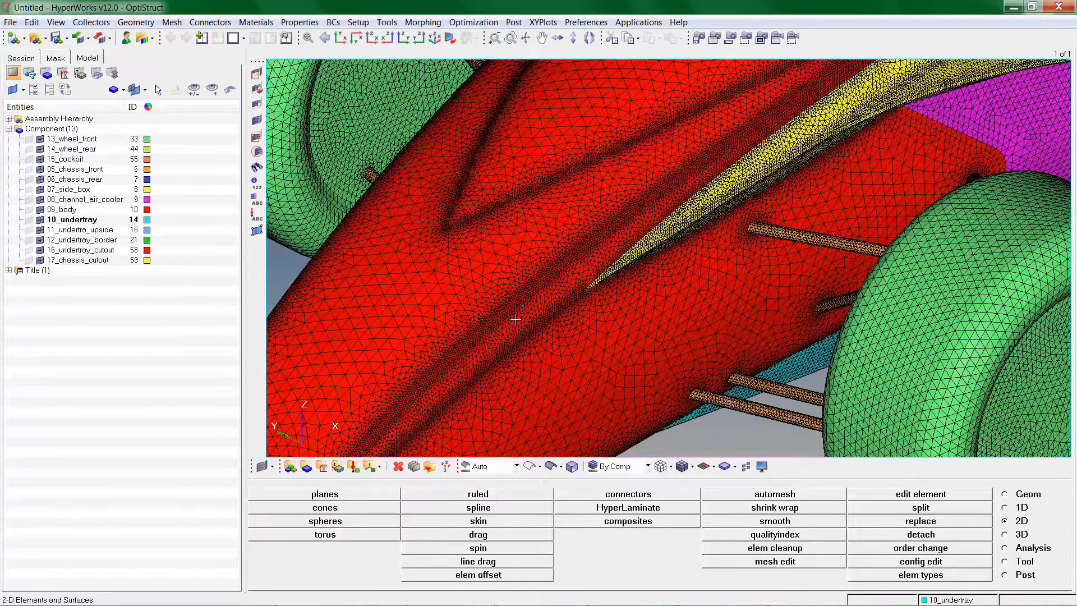
pyautogui.press('f')
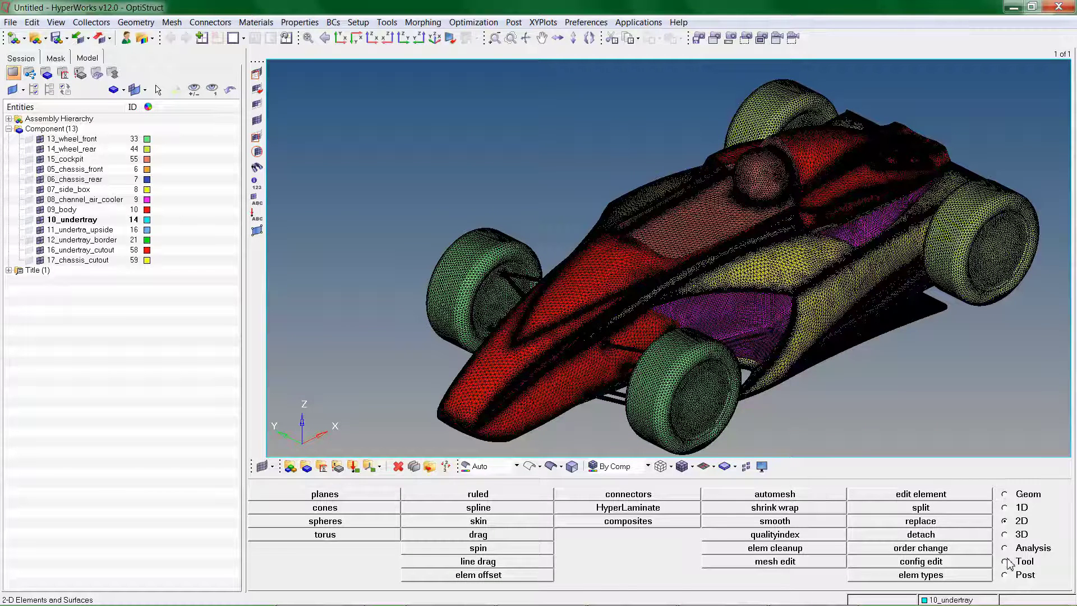
pyautogui.press('F10')
# Step: Check the car mesh for duplicate elements, finding 0
pyautogui.click(980, 509)
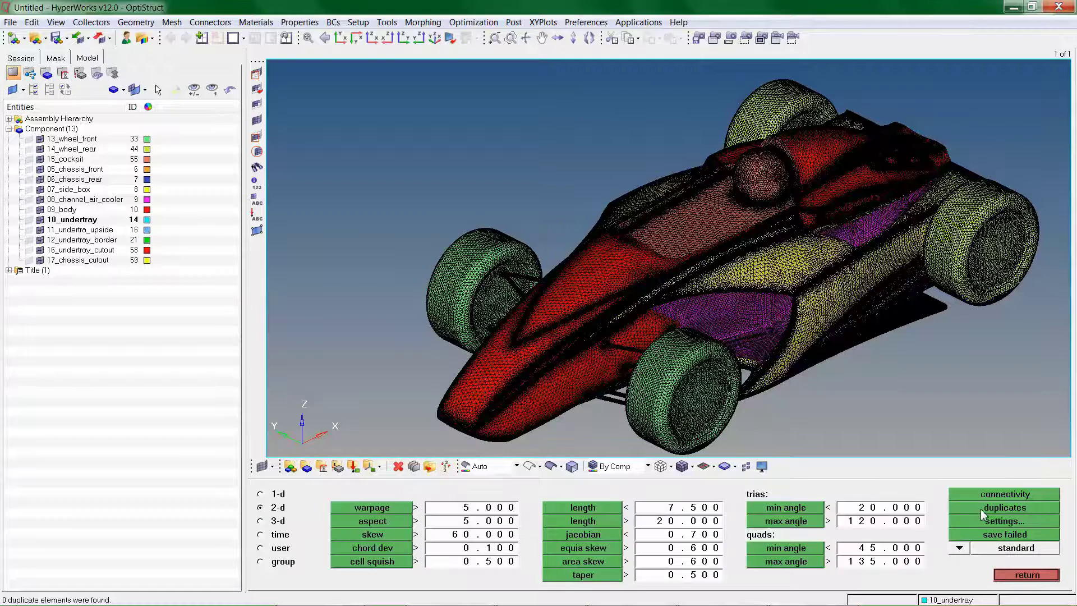
pyautogui.click(981, 509)
pyautogui.click(1000, 575)
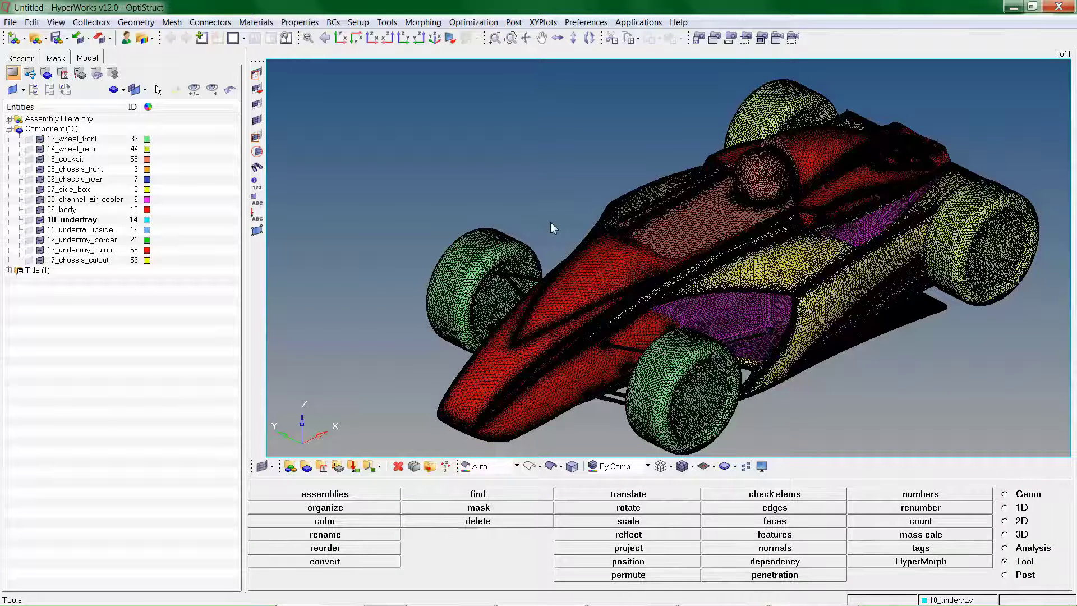
# Step: Check triangle angles: 2604 elements fail under 20° and 386 over 120°
pyautogui.press('F10')
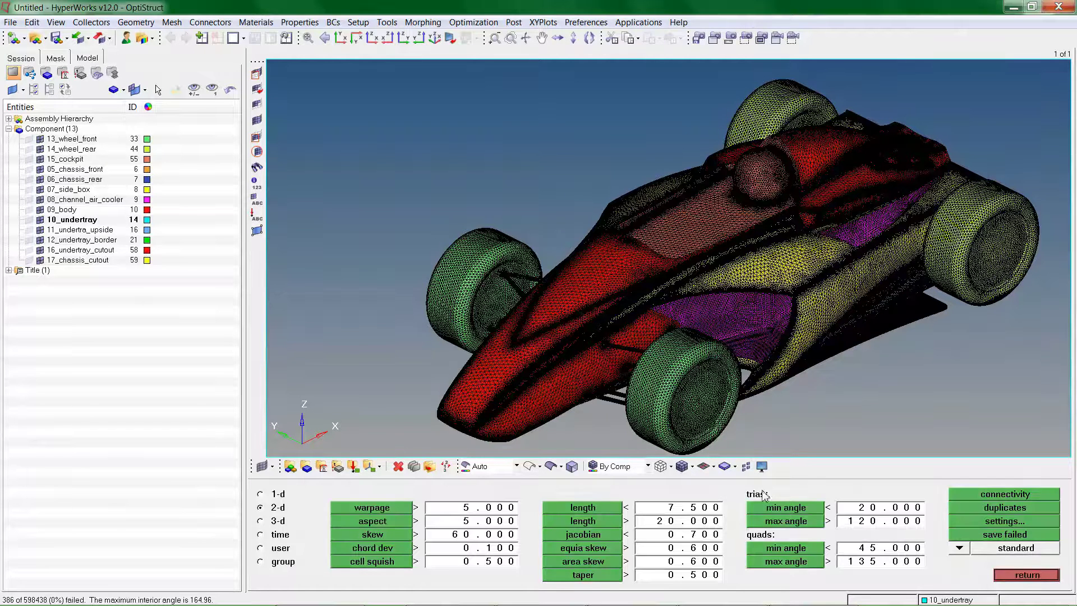
pyautogui.click(783, 507)
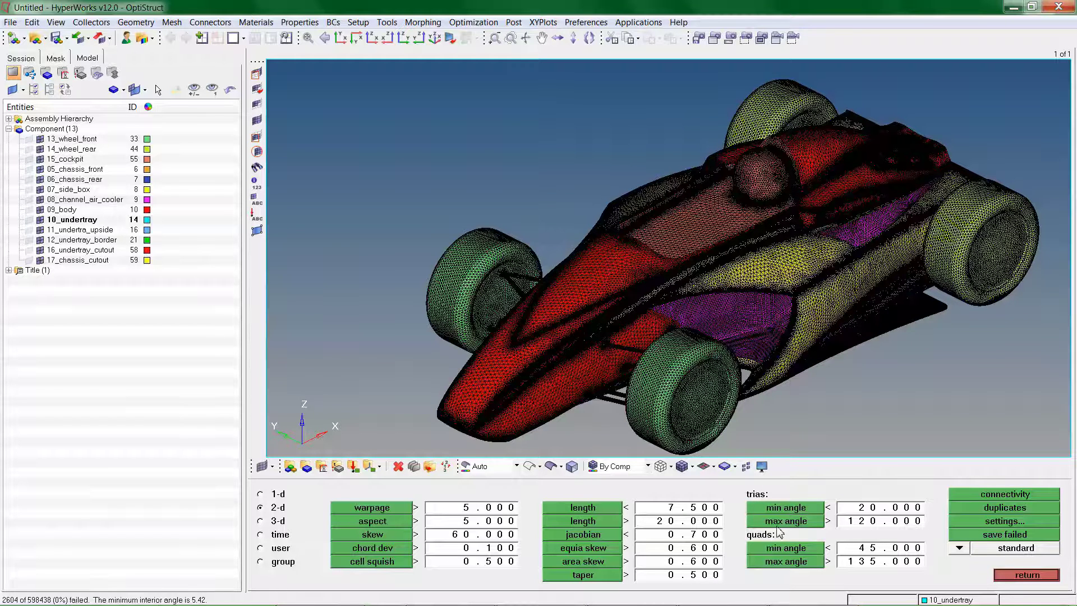
pyautogui.click(780, 522)
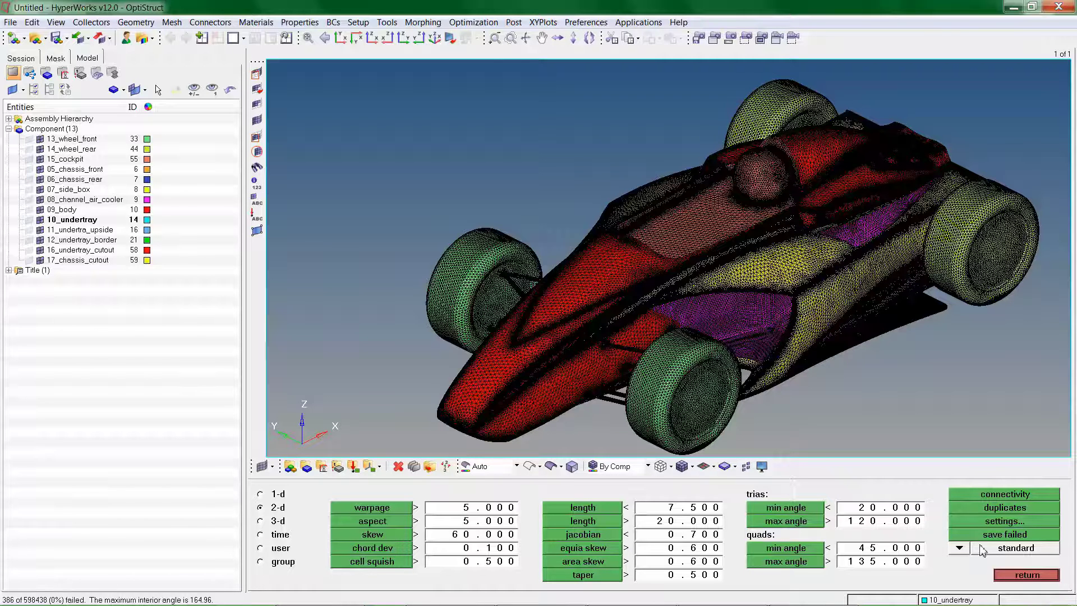
pyautogui.click(1009, 575)
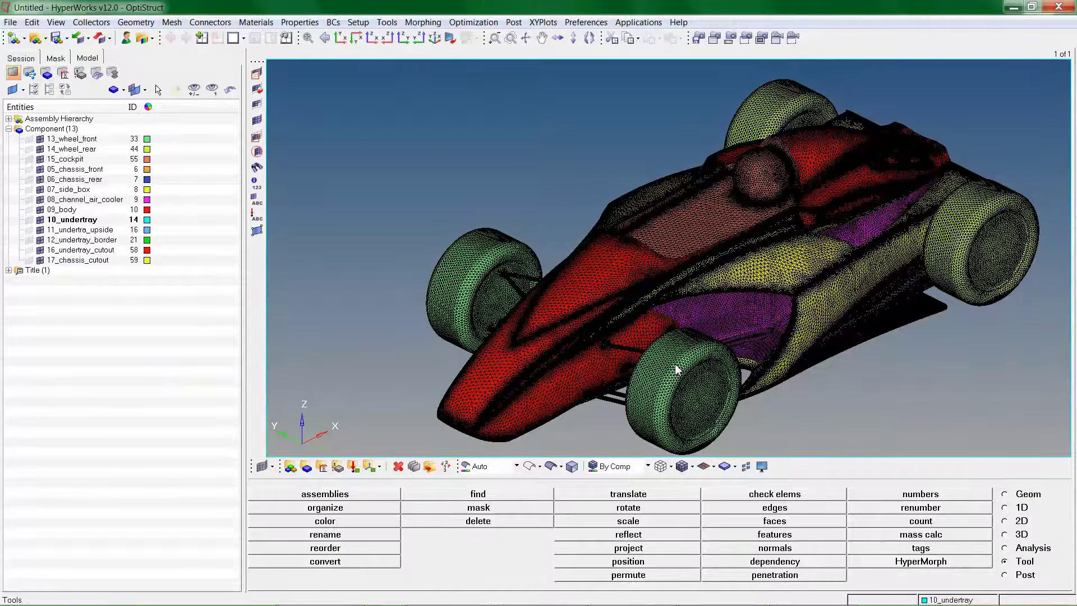
# Step: Run a free-edge check on all displayed elements, confirming none exist
pyautogui.click(806, 508)
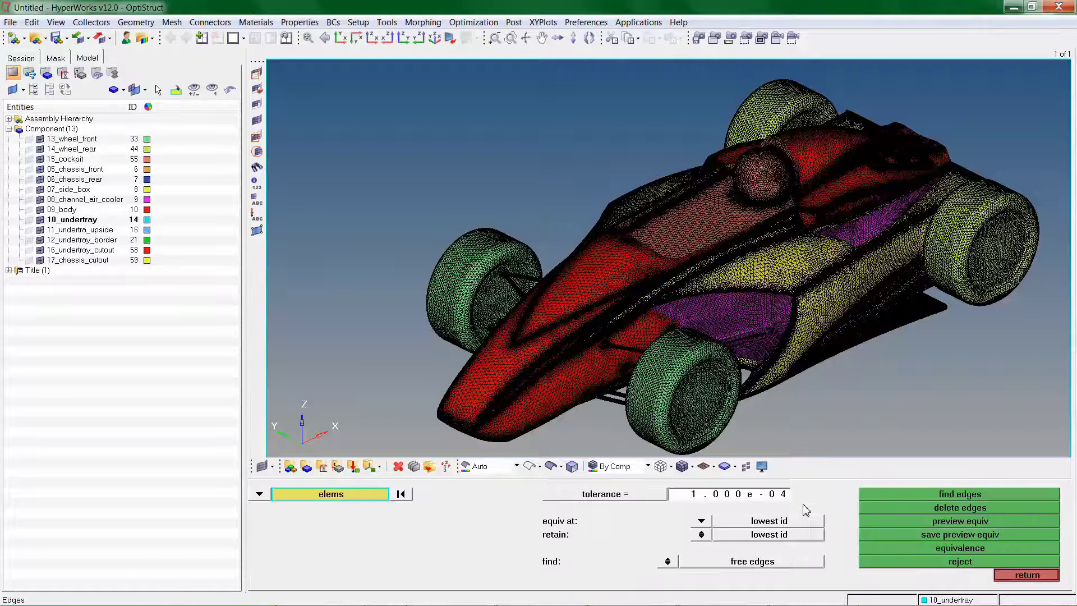
pyautogui.click(368, 496)
pyautogui.click(337, 520)
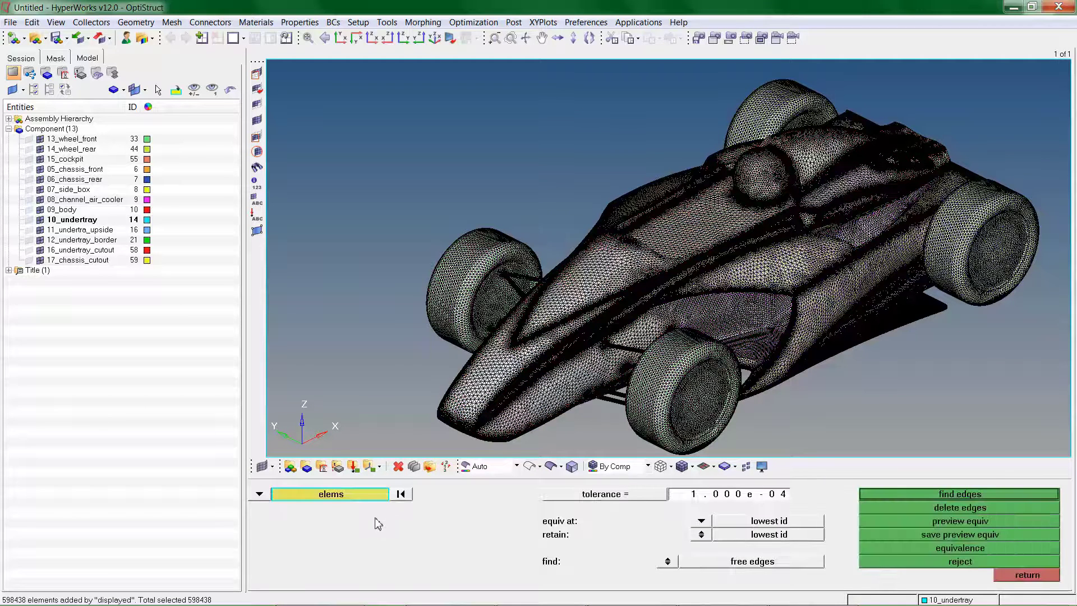
pyautogui.click(978, 496)
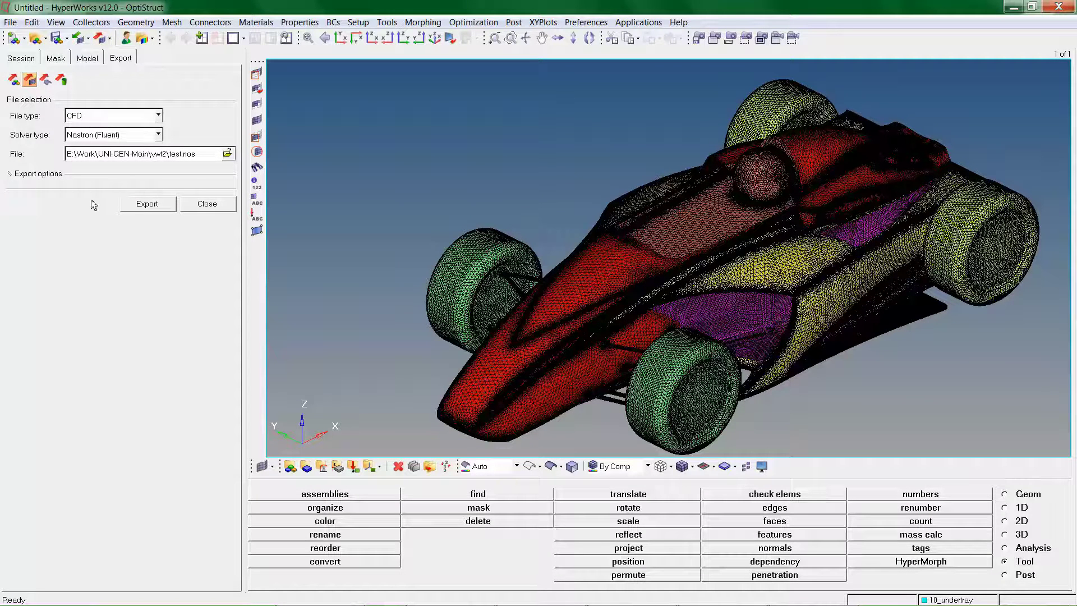
# Step: Export the mesh to test.nas as CFD in Nastran (Fluent) format, accepting the Fluent note
pyautogui.click(126, 122)
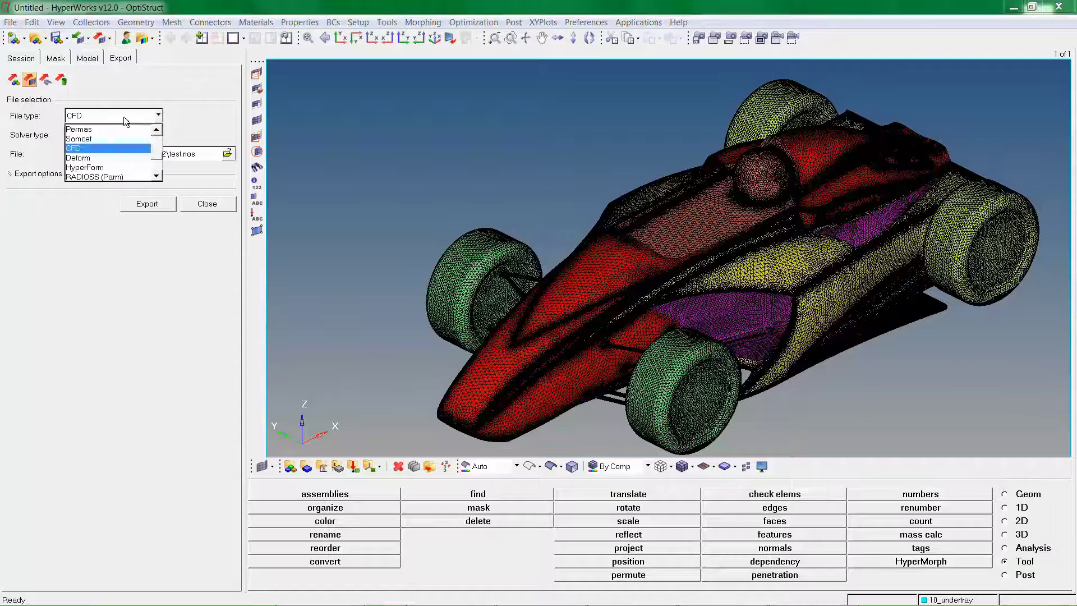
pyautogui.click(119, 148)
pyautogui.click(120, 139)
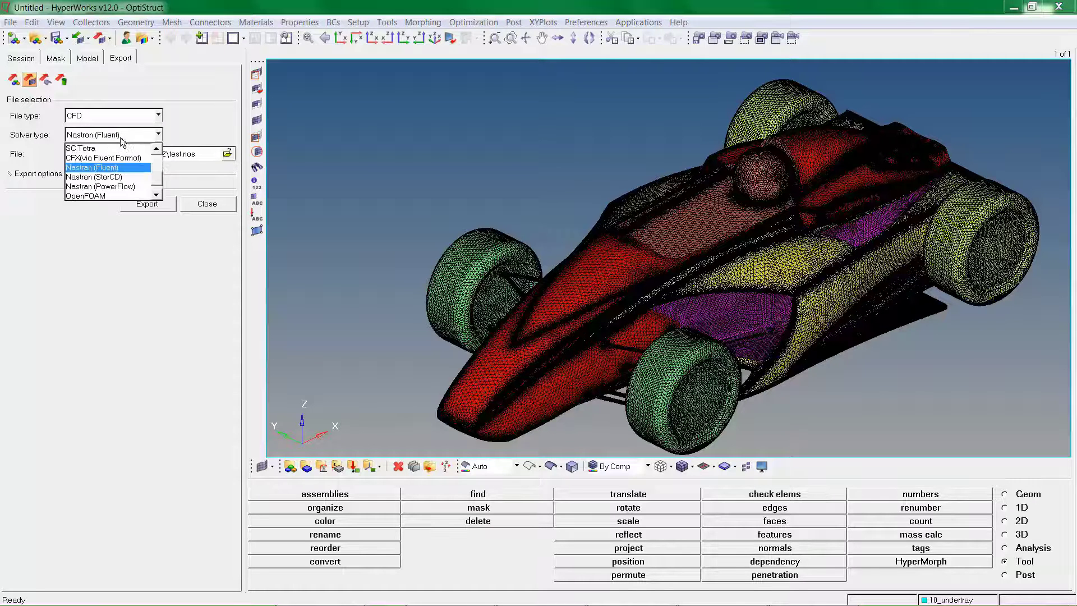
pyautogui.click(120, 168)
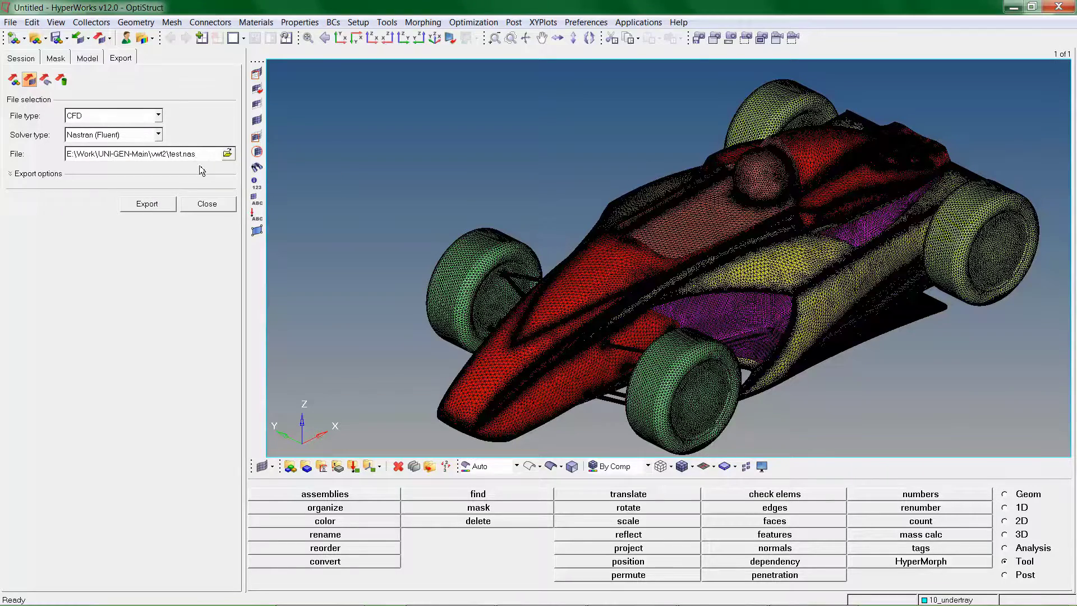
pyautogui.click(167, 204)
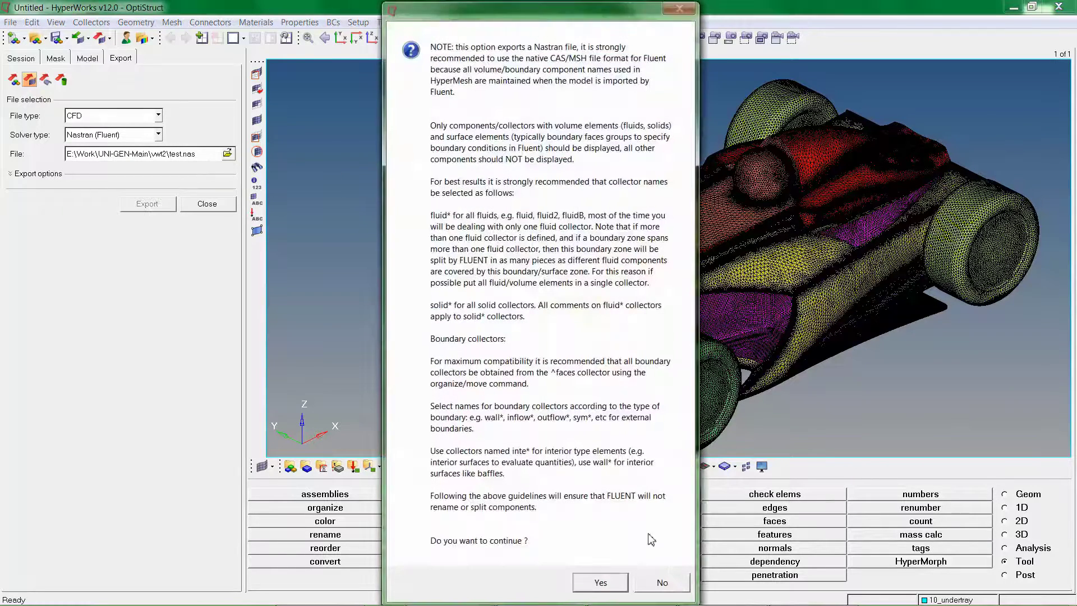
pyautogui.click(600, 582)
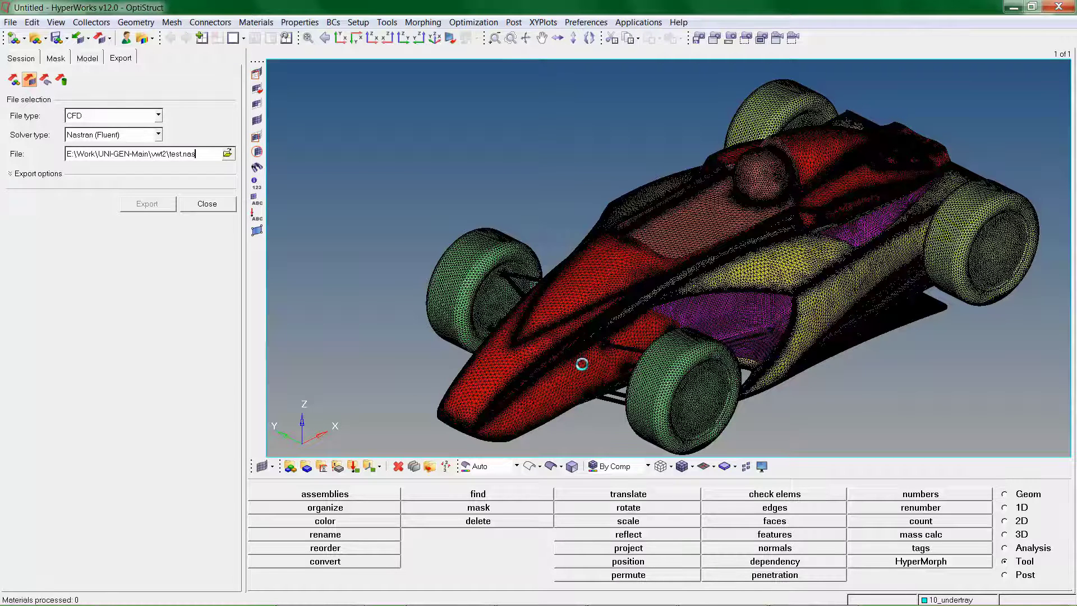
pyautogui.click(606, 371)
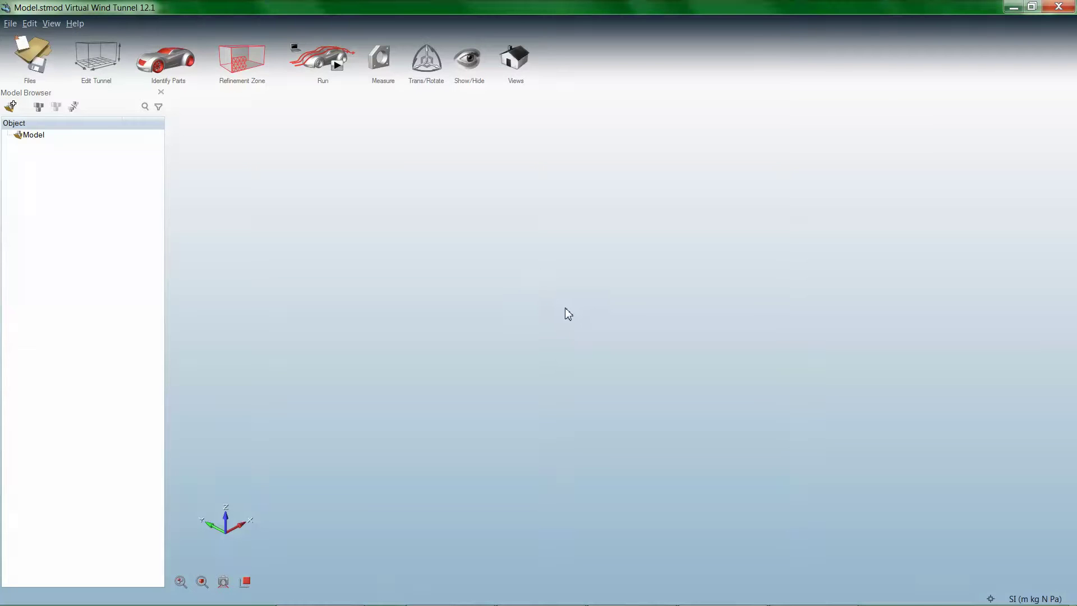
# Step: Import rcmain.nas into Virtual Wind Tunnel
pyautogui.click(46, 54)
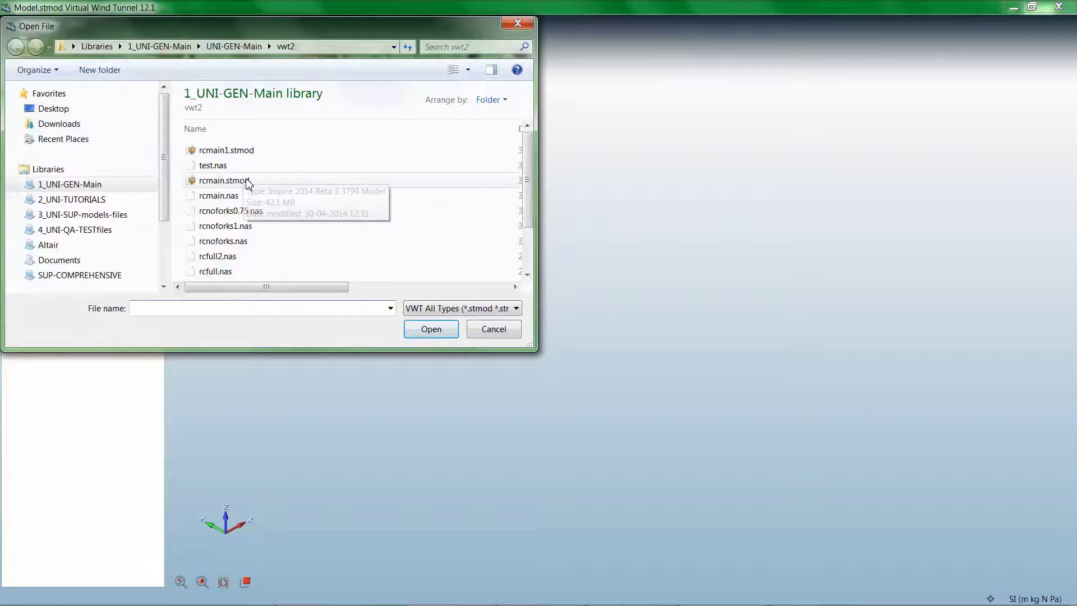
pyautogui.click(251, 196)
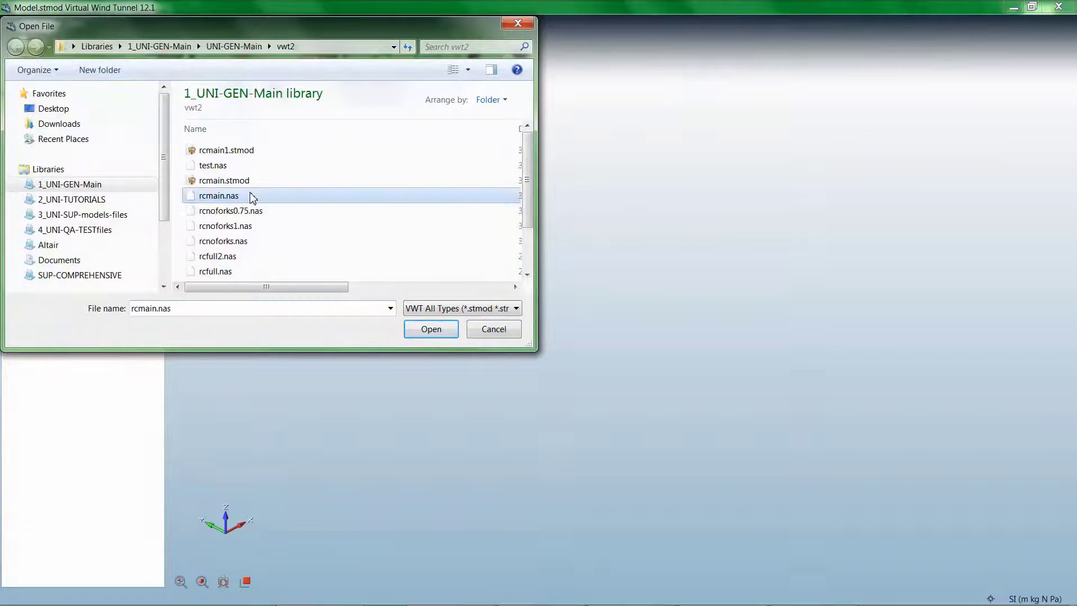
pyautogui.click(421, 330)
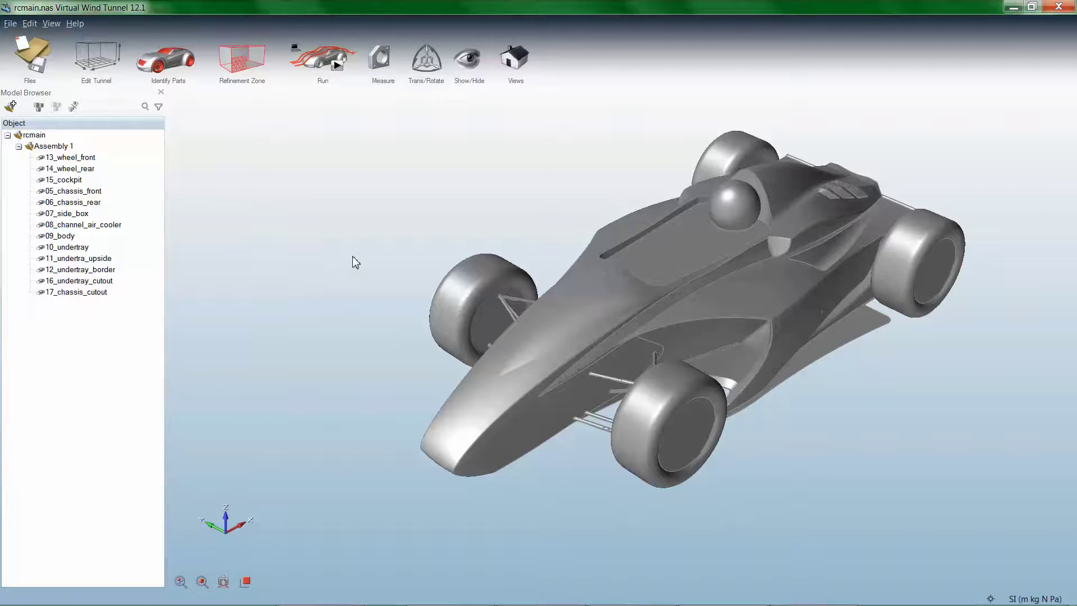
# Step: Create a 4 m by 3 m tunnel, set its length to 10 m, and view it side-on
pyautogui.click(98, 51)
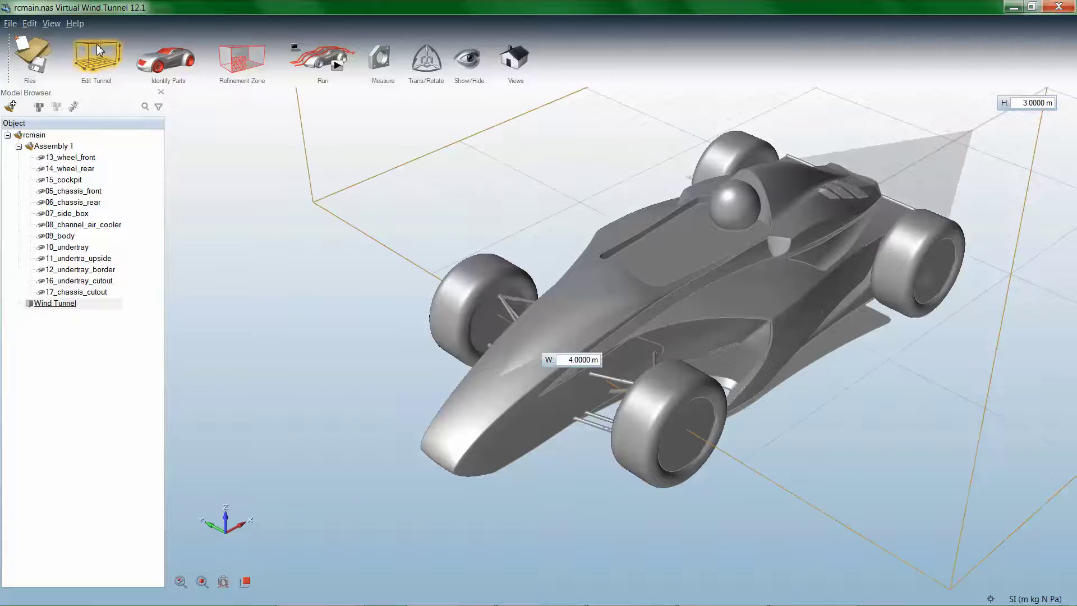
pyautogui.click(181, 581)
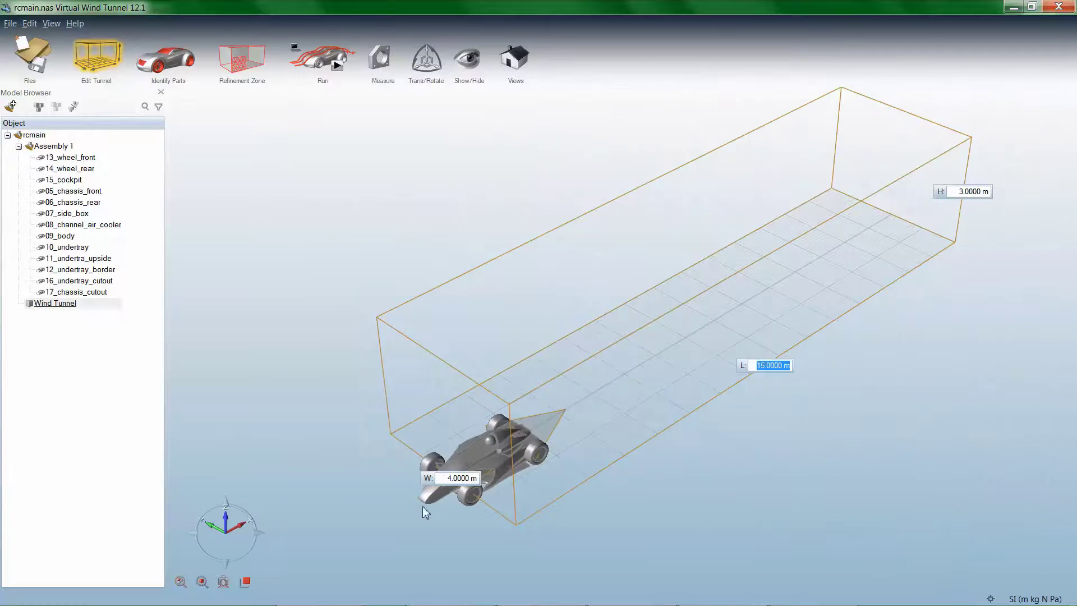
pyautogui.moveTo(653, 503); pyautogui.dragTo(582, 473, button='middle')
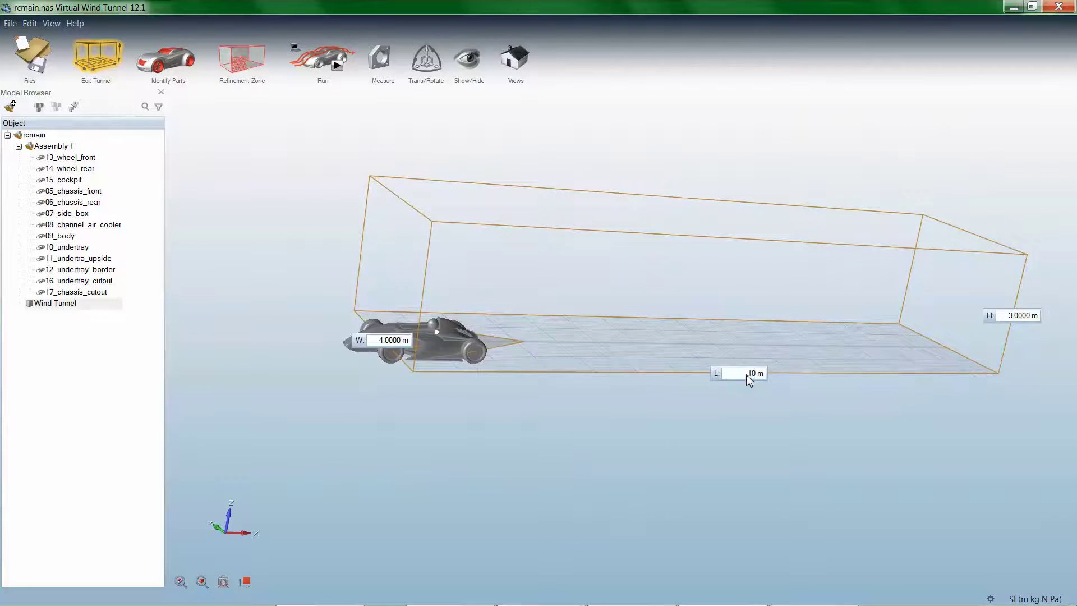
pyautogui.press('Return')
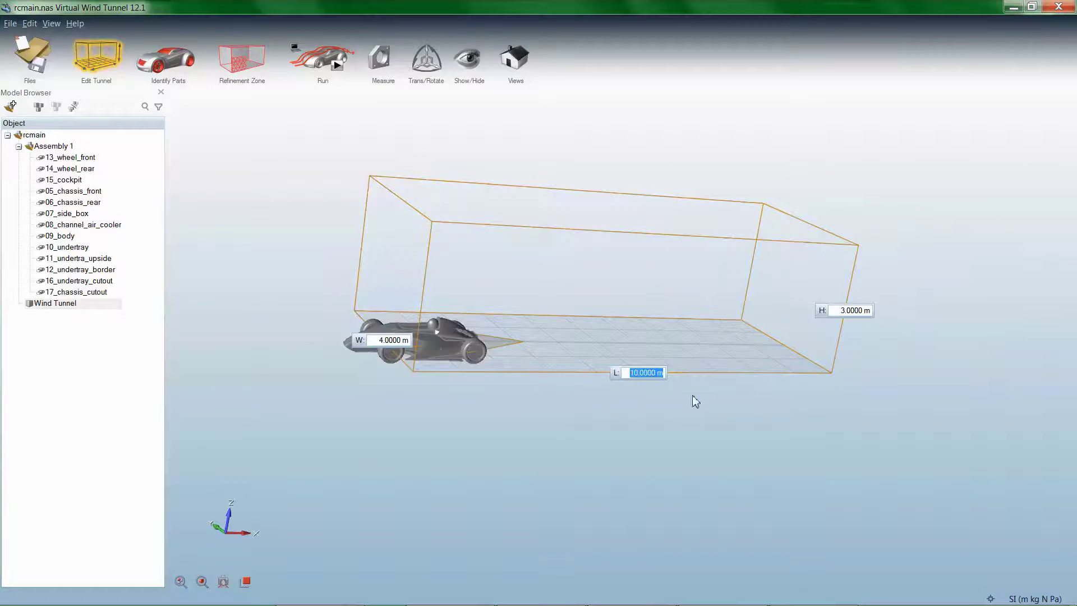
pyautogui.click(683, 420)
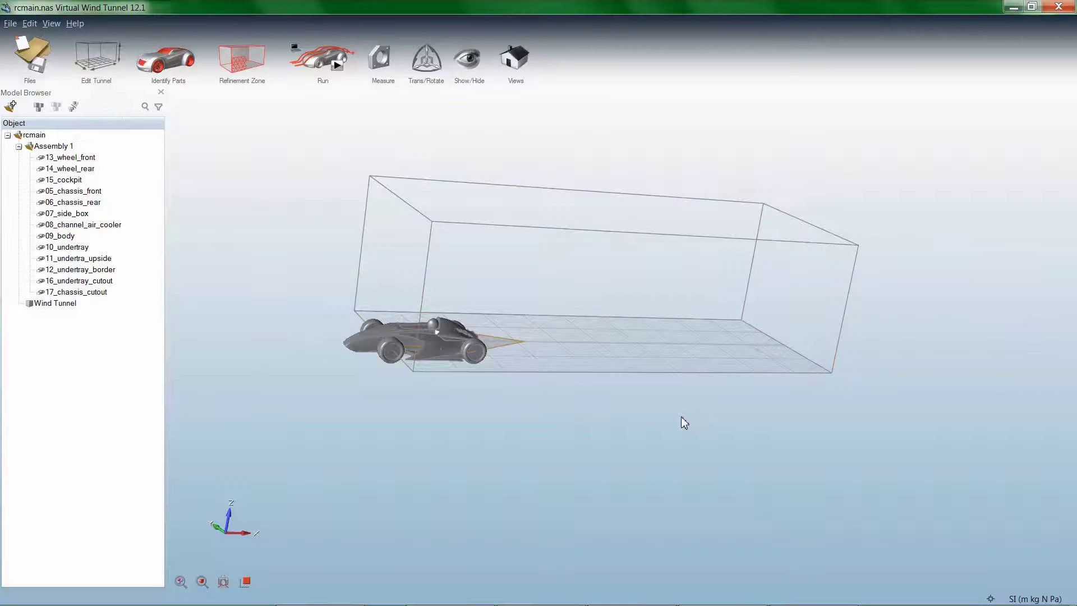
pyautogui.moveTo(690, 197); pyautogui.dragTo(658, 178, button='middle')
pyautogui.click(529, 65)
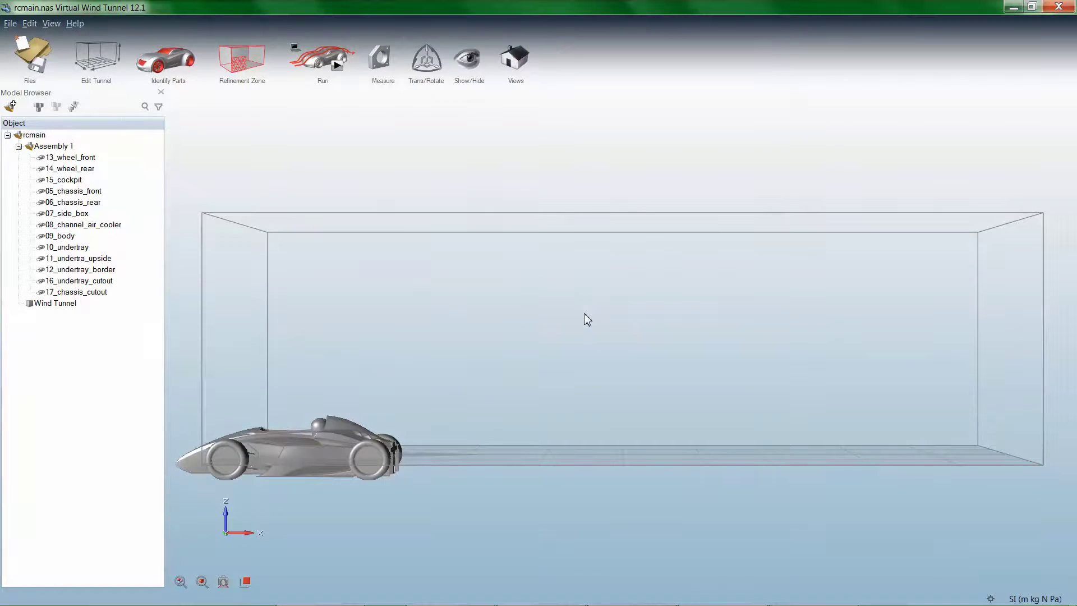
# Step: Lower the wind tunnel to Z -0.153 m and slide it along X around the car, then fit the view
pyautogui.click(430, 67)
pyautogui.click(514, 214)
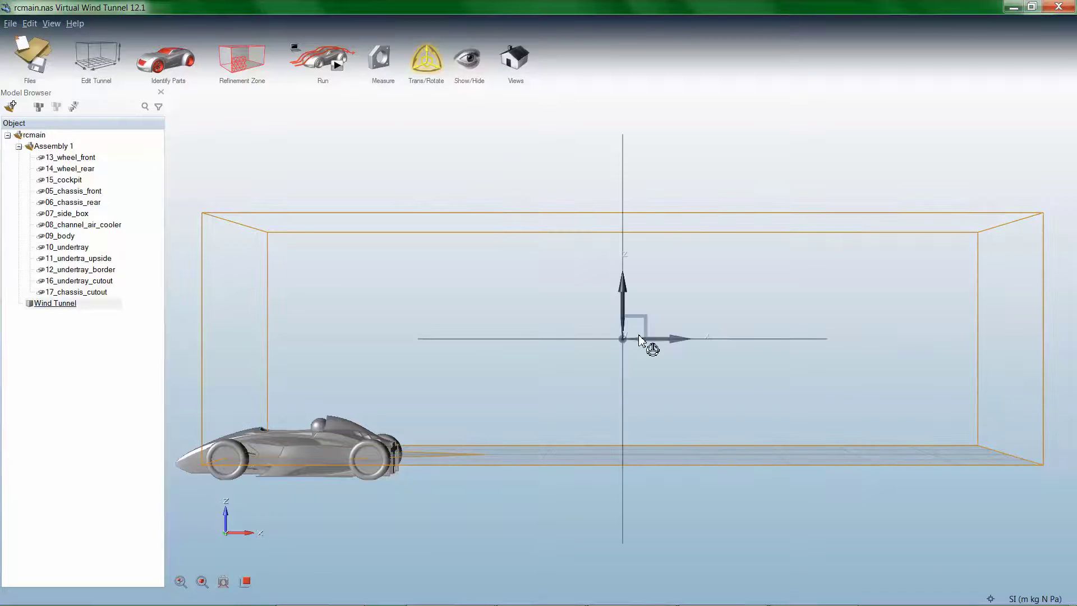
pyautogui.moveTo(624, 306); pyautogui.dragTo(625, 319)
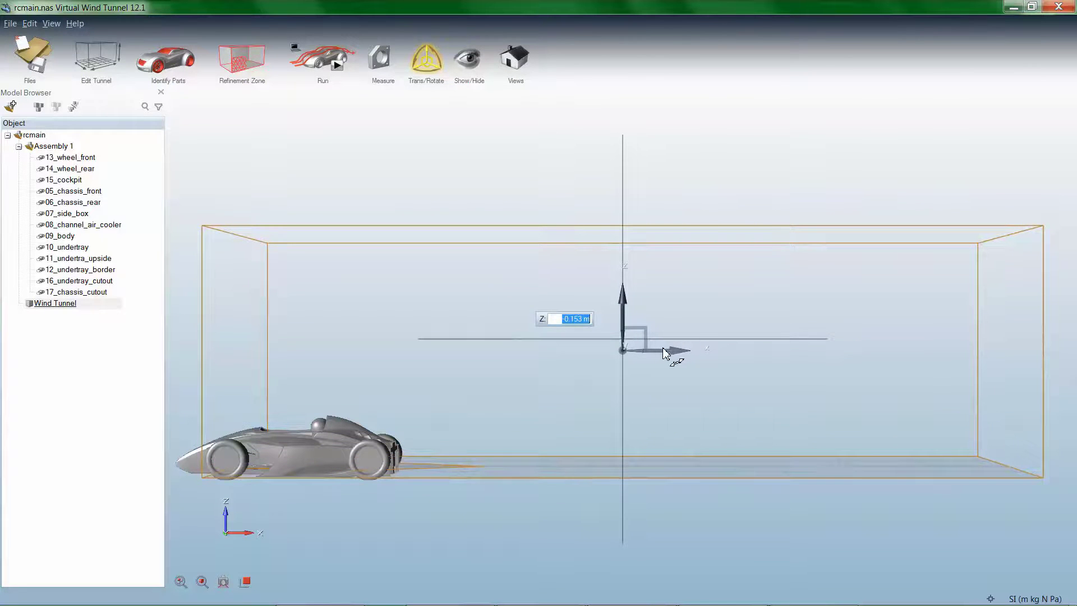
pyautogui.moveTo(676, 353); pyautogui.dragTo(455, 360)
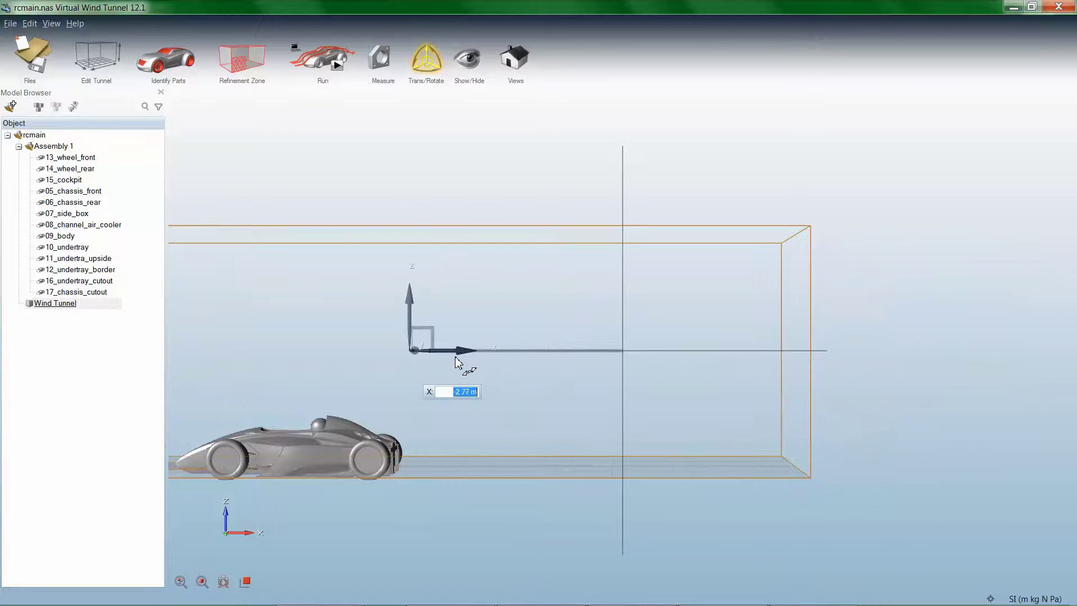
pyautogui.click(917, 337)
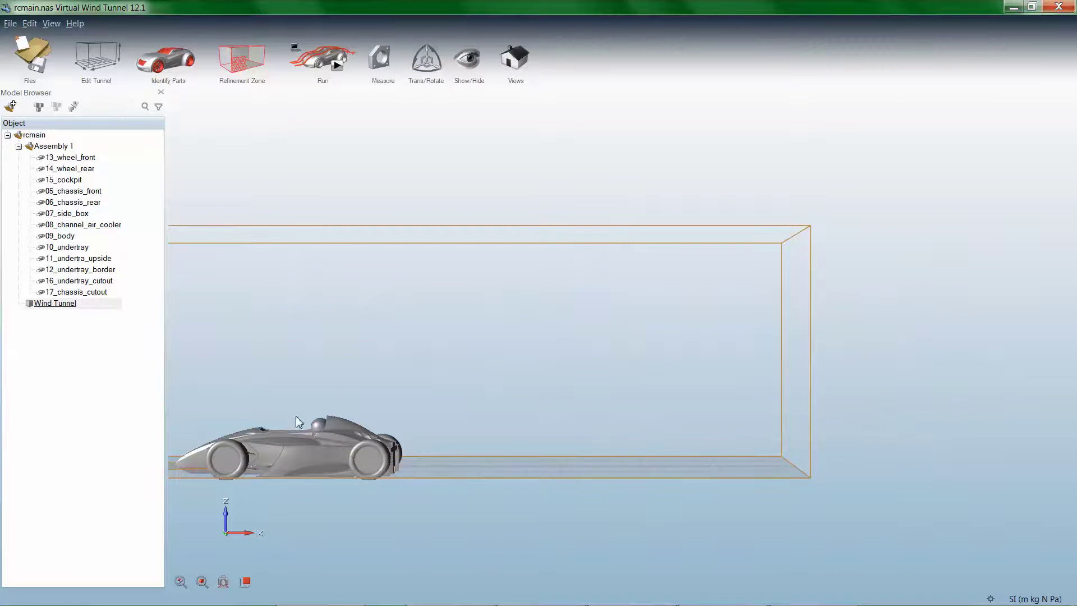
pyautogui.click(181, 581)
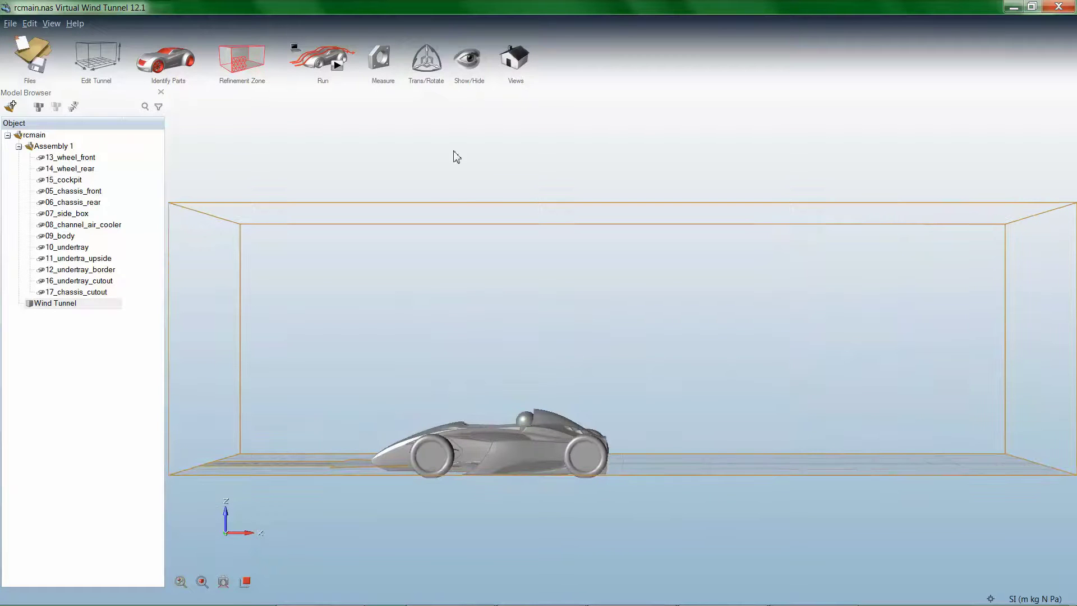
# Step: Rename the car assembly to 'Assembly 1'
pyautogui.click(427, 59)
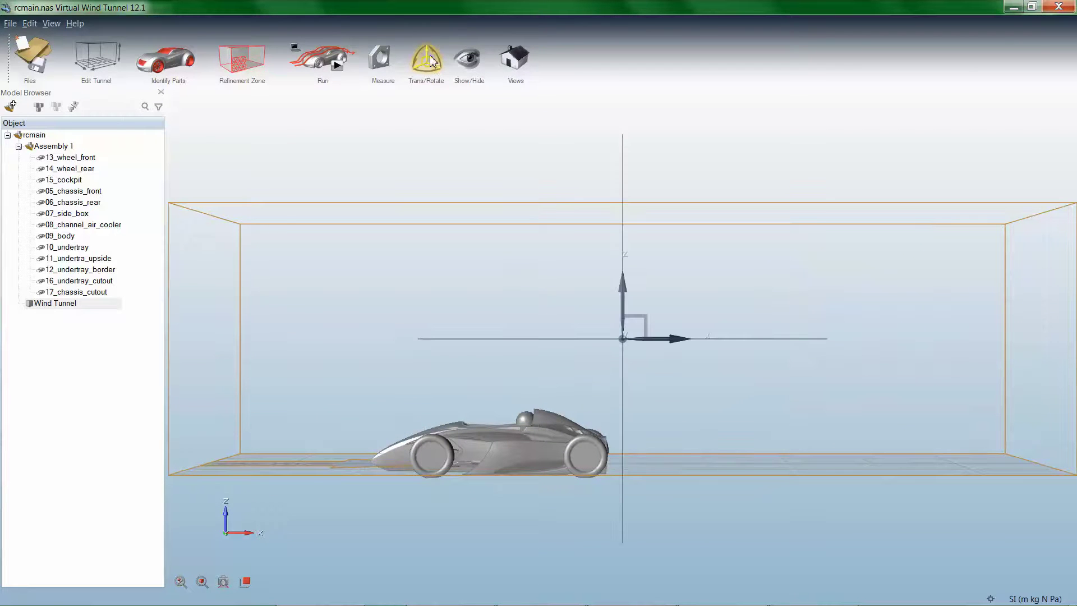
pyautogui.click(53, 146)
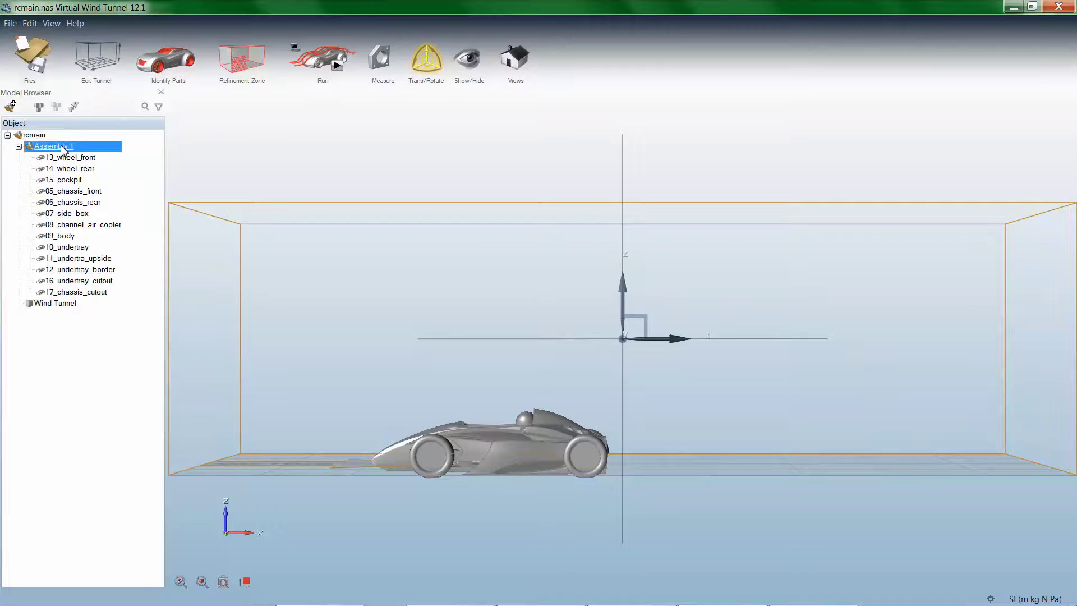
pyautogui.click(427, 59)
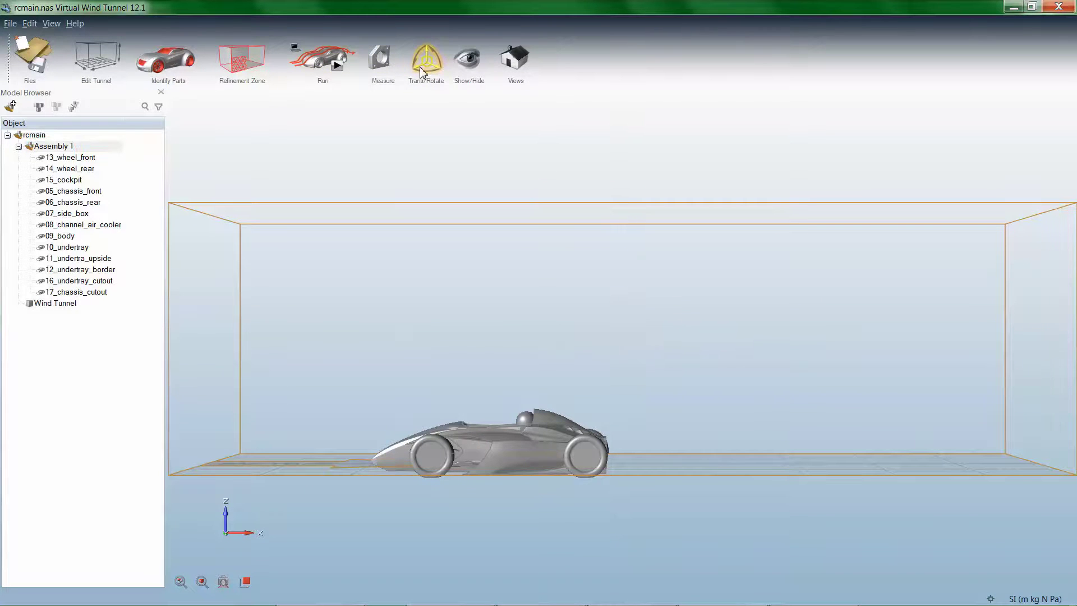
pyautogui.click(53, 146)
pyautogui.click(63, 147)
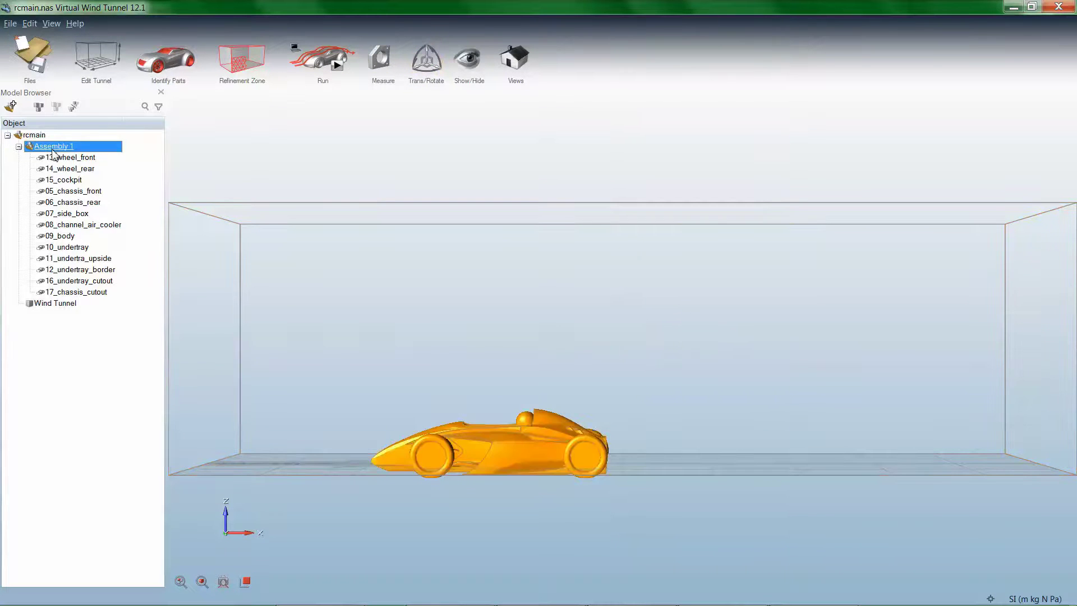
# Step: Slide the car further along the tunnel and raise it 0.013 m along Z
pyautogui.click(426, 63)
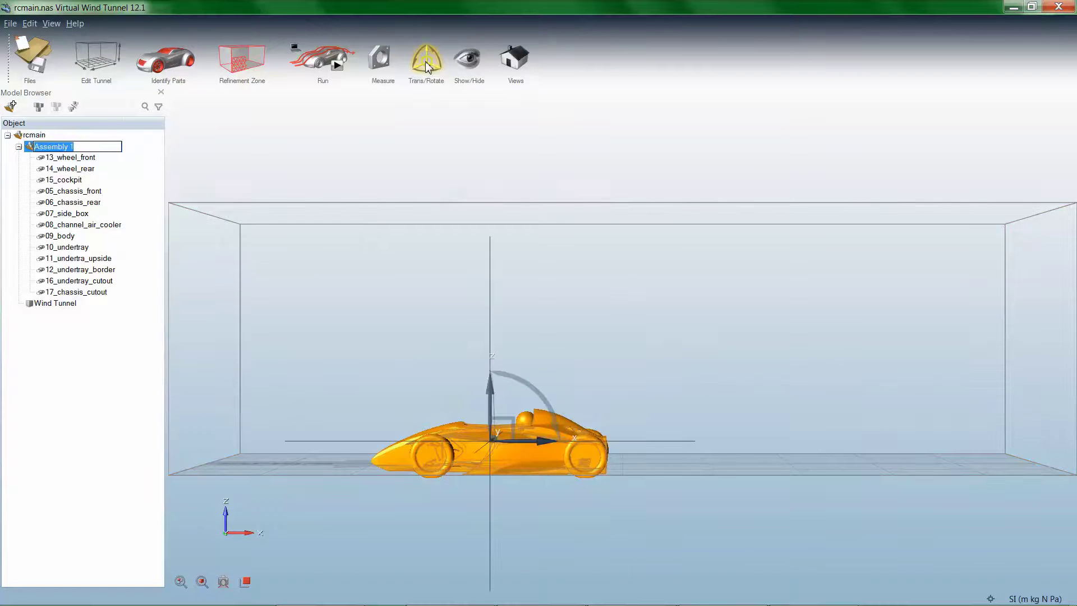
pyautogui.moveTo(517, 441); pyautogui.dragTo(607, 439)
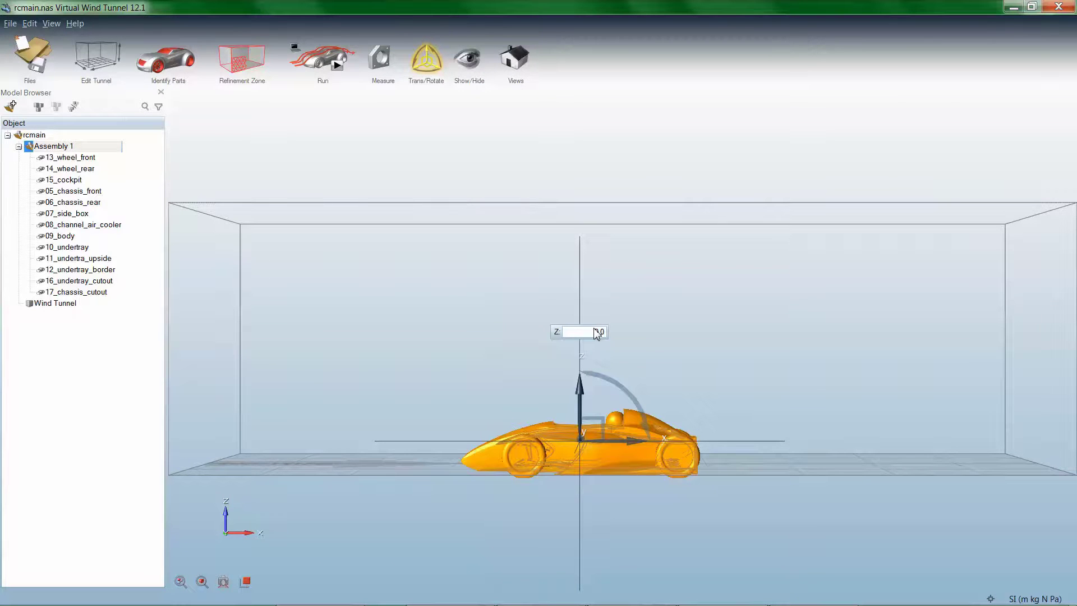
pyautogui.press('Return')
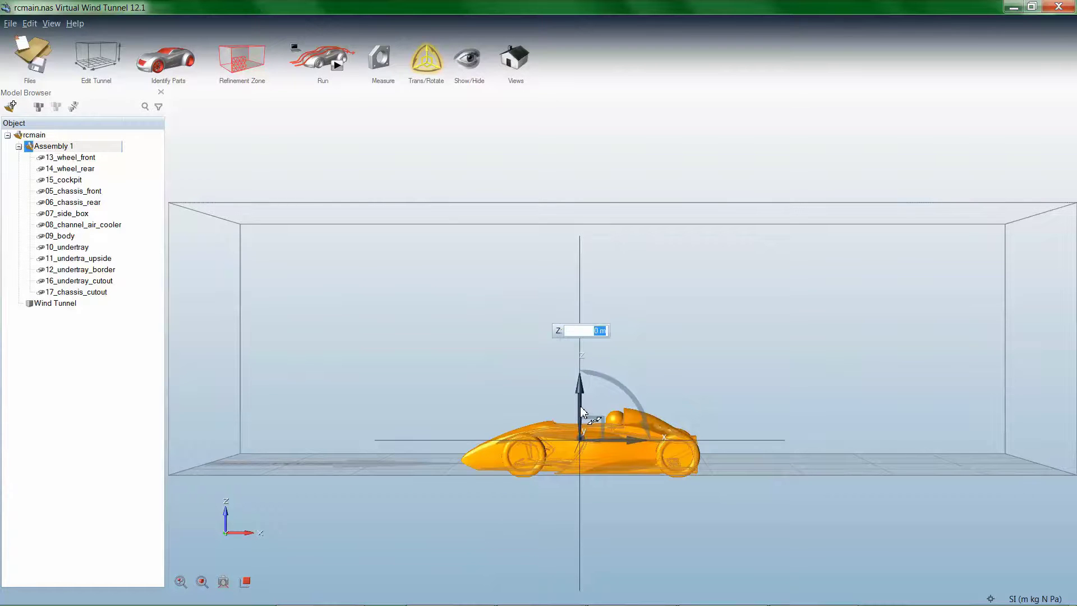
pyautogui.moveTo(583, 411); pyautogui.dragTo(584, 413)
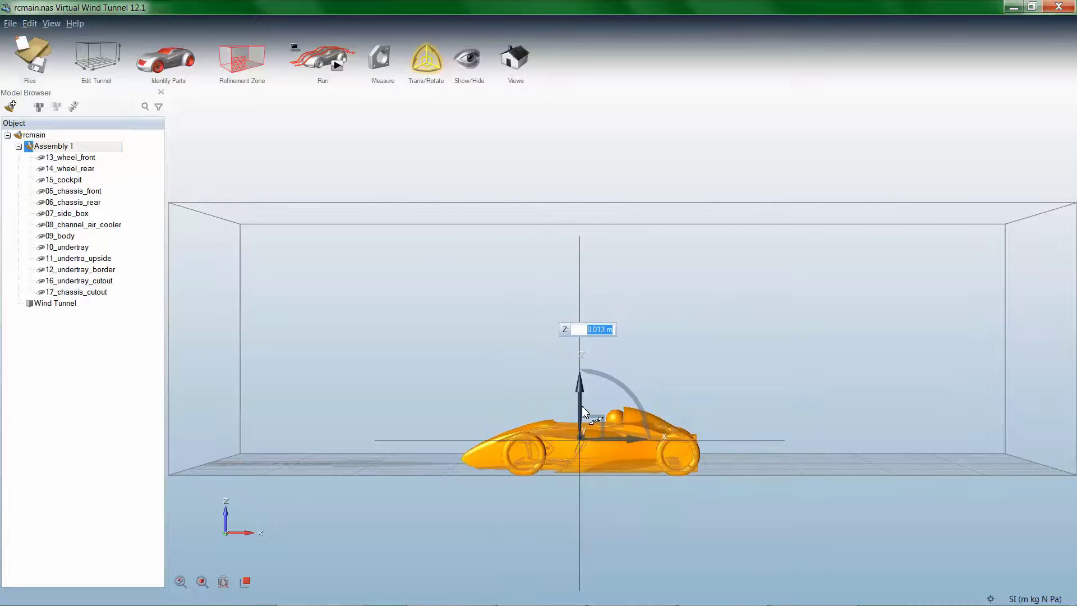
pyautogui.click(738, 299)
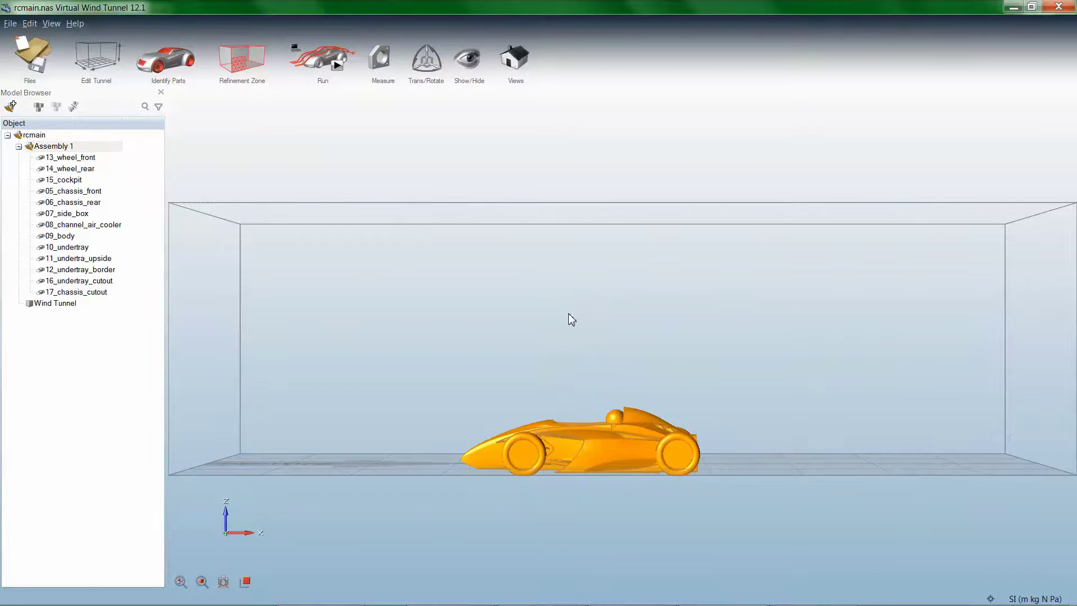
# Step: In isometric view, select all car parts in Identify Parts and set Boundary Layer to Active
pyautogui.click(542, 174)
pyautogui.moveTo(508, 58)
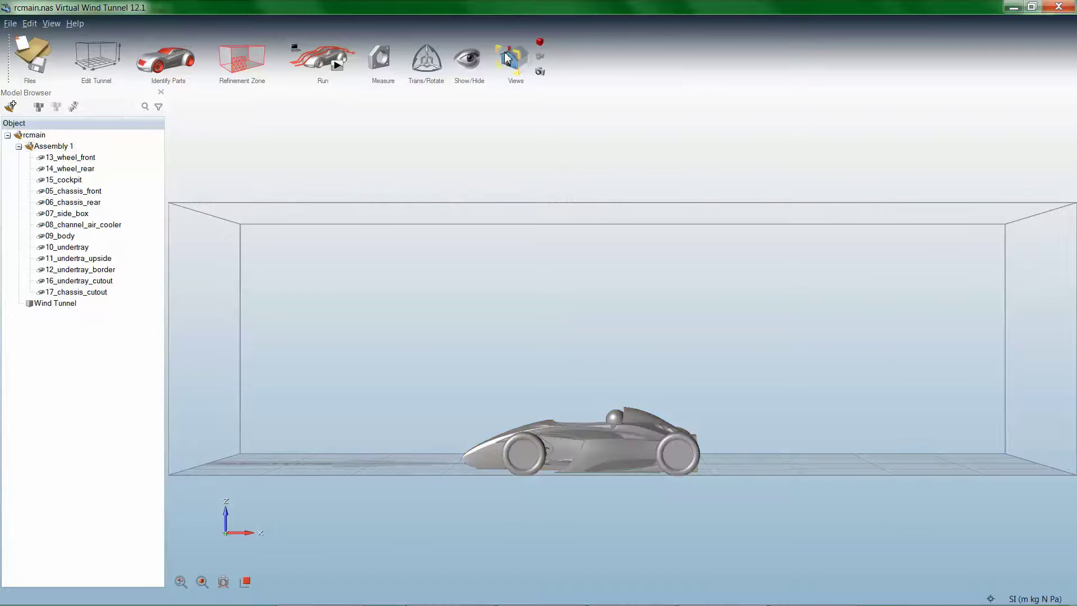
pyautogui.click(521, 51)
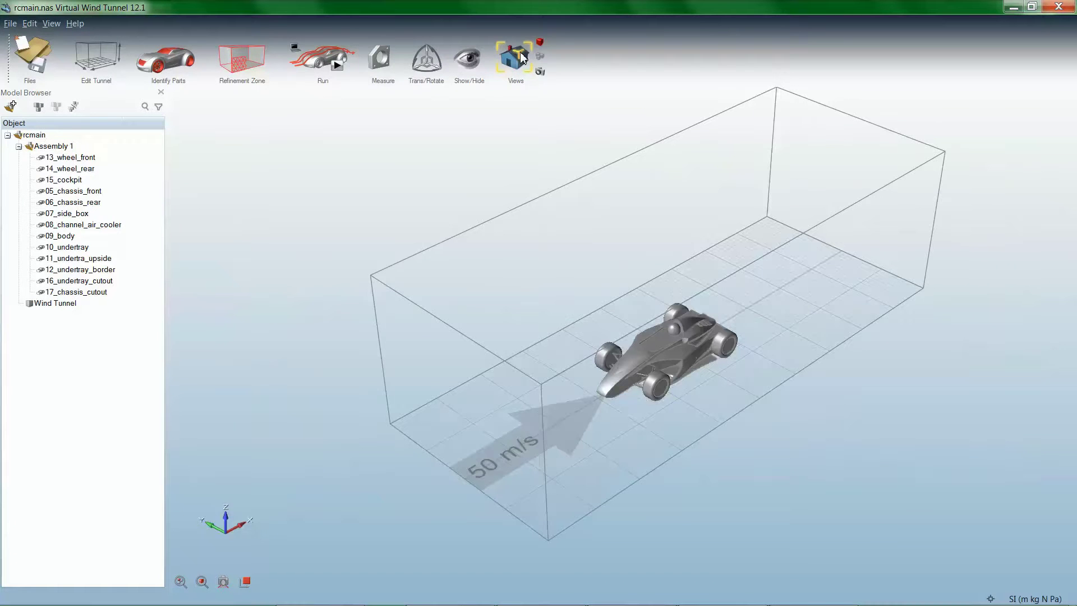
pyautogui.click(172, 54)
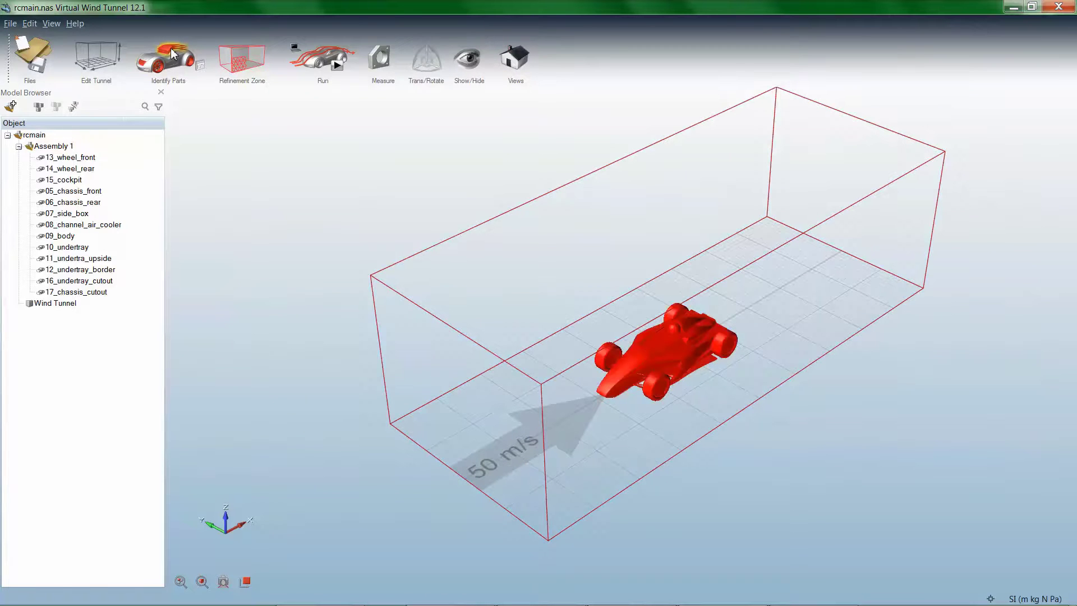
pyautogui.click(83, 158)
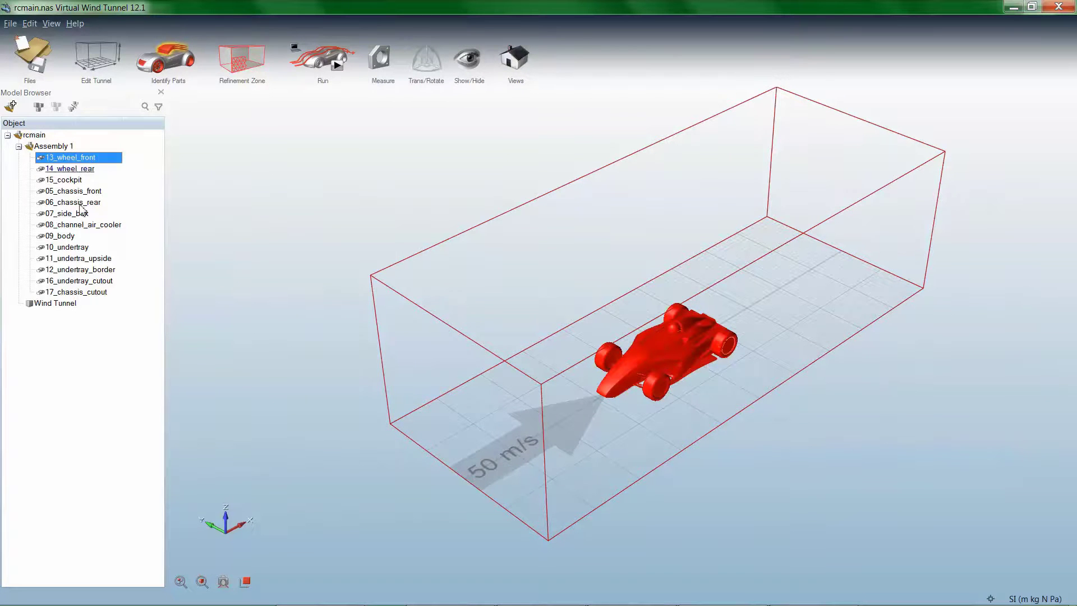
pyautogui.keyDown('shift'); pyautogui.click(88, 291); pyautogui.keyUp('shift')
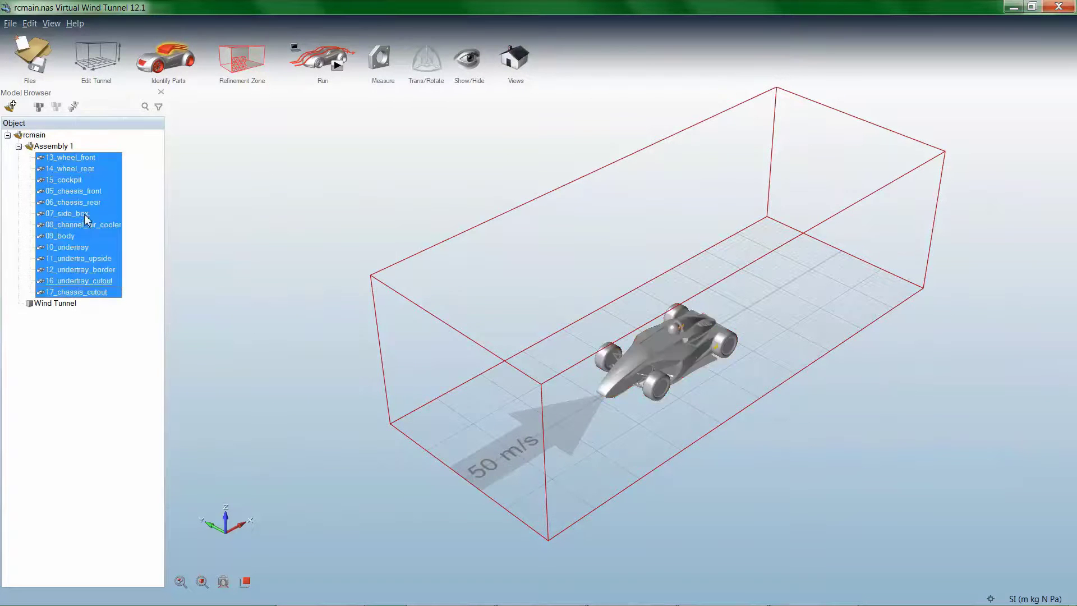
pyautogui.rightClick(88, 160)
pyautogui.moveTo(157, 181)
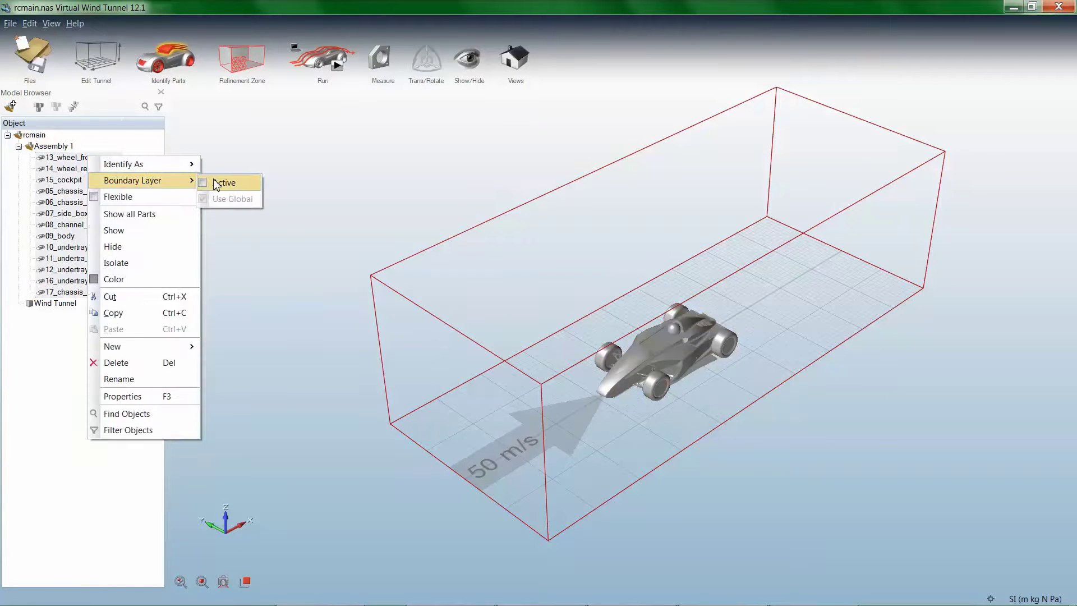
pyautogui.click(224, 182)
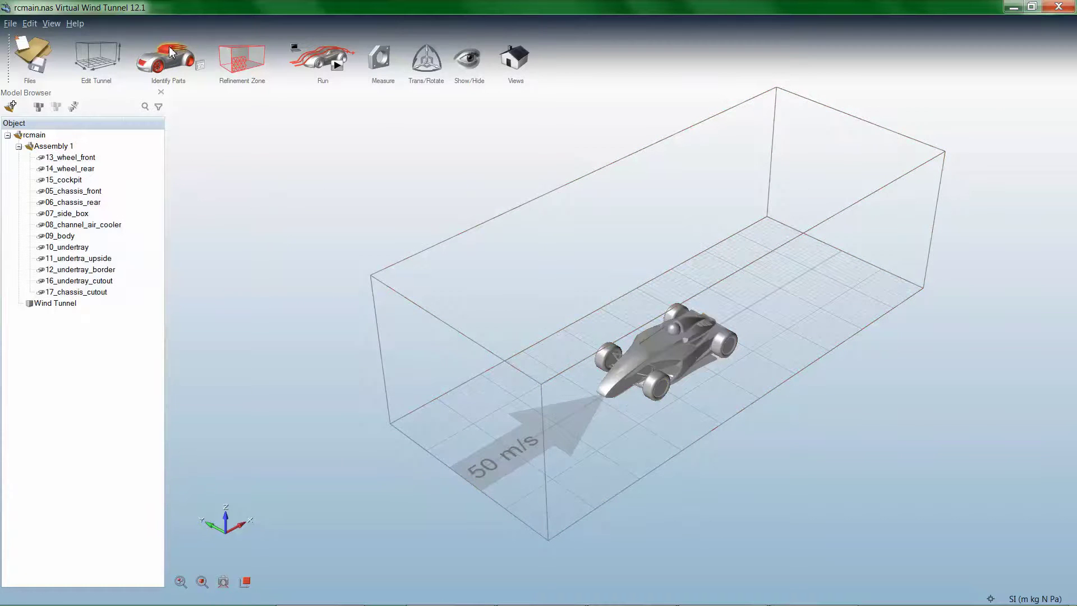
# Step: Pick the side box, channel air cooler and upper undertray parts on the car
pyautogui.moveTo(514, 252); pyautogui.dragTo(508, 225)
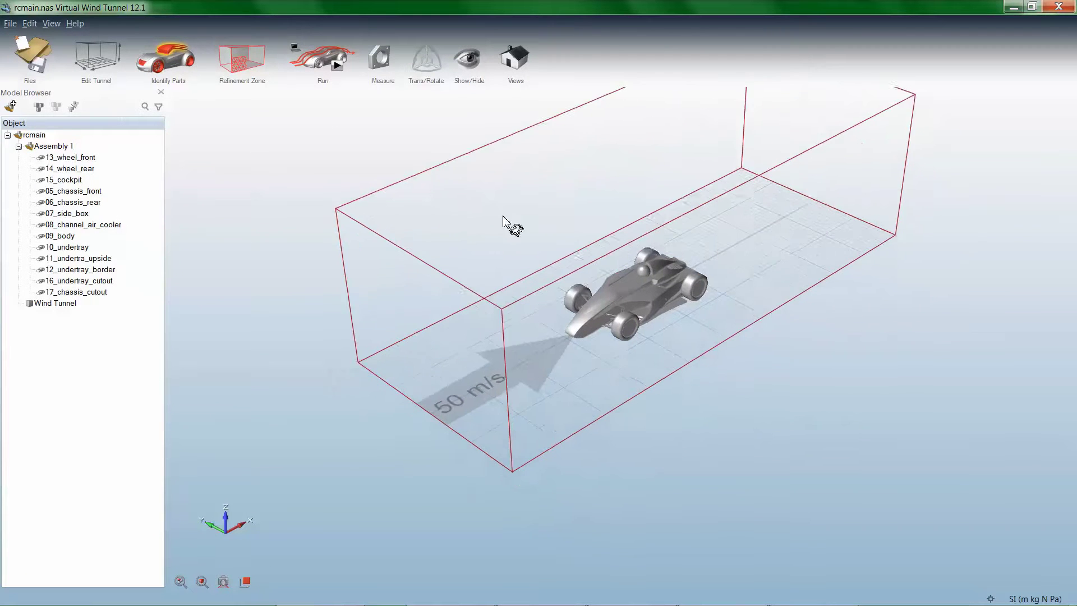
pyautogui.scroll(6, 578, 286)
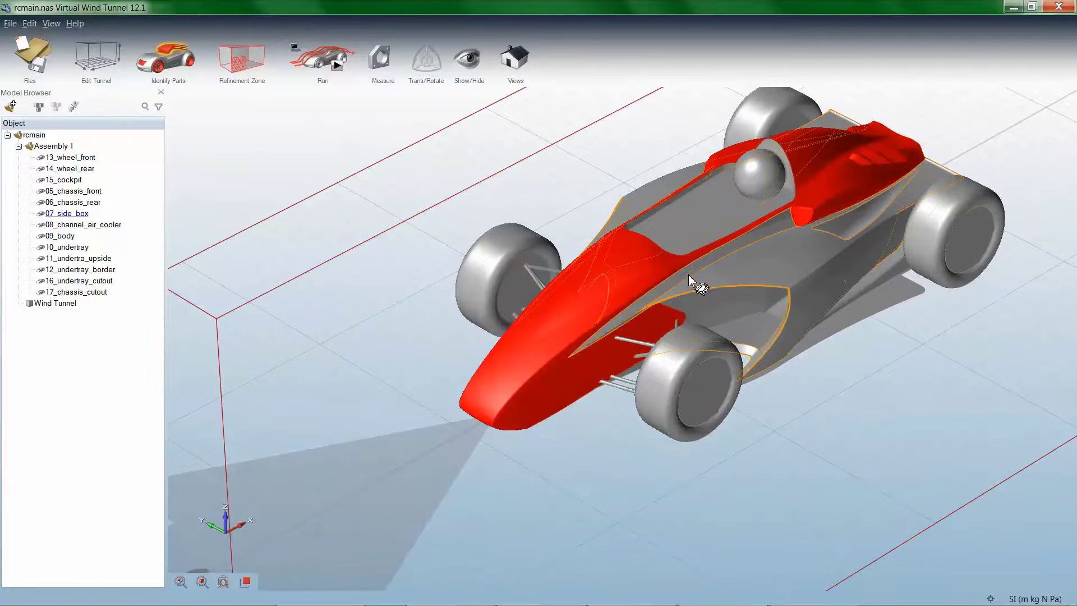
pyautogui.click(710, 277)
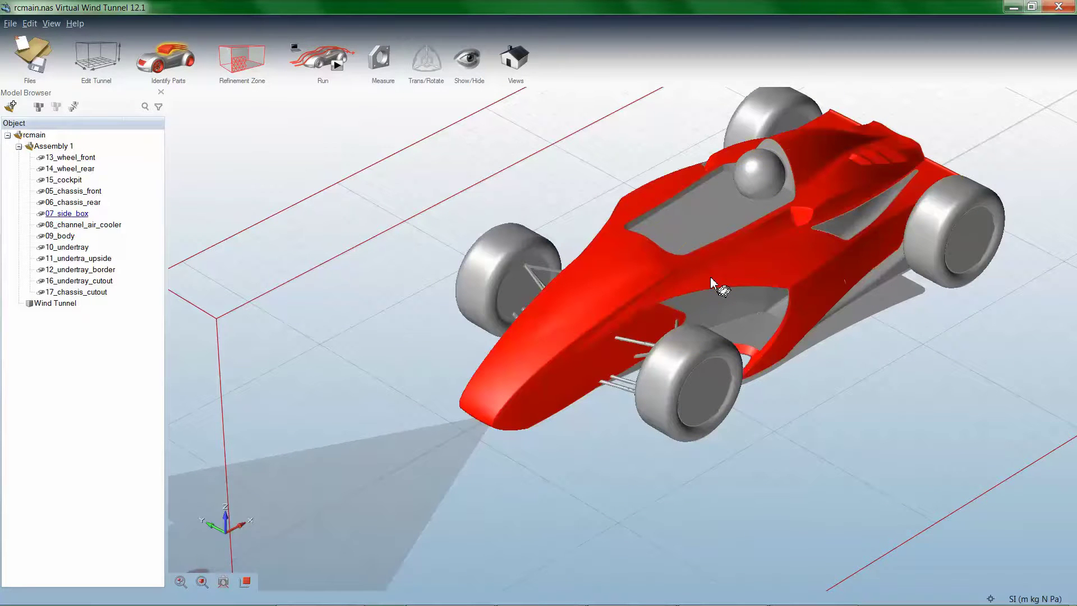
pyautogui.click(732, 297)
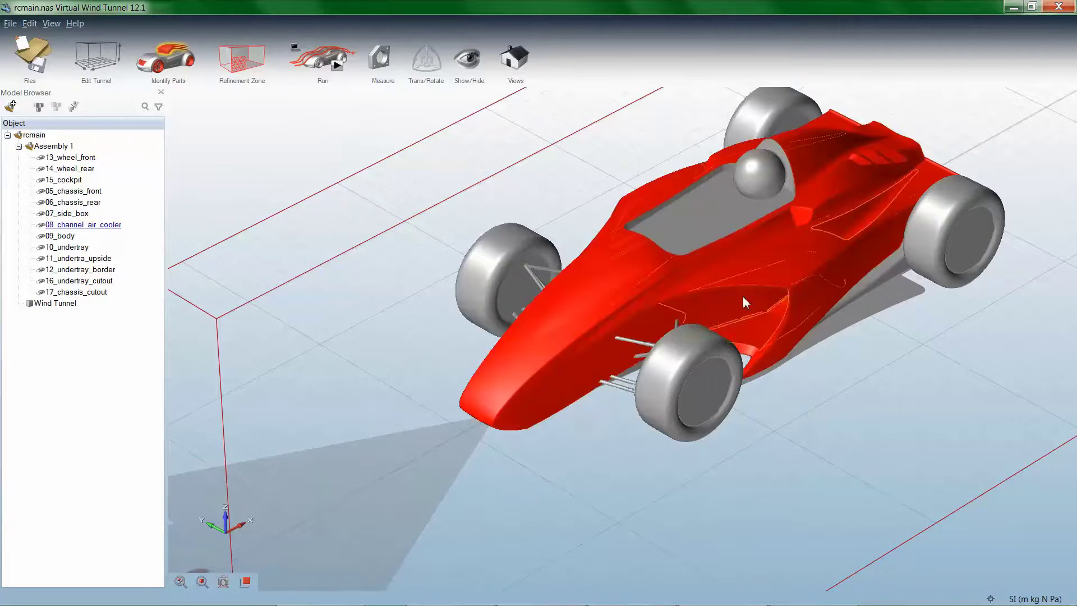
pyautogui.click(848, 299)
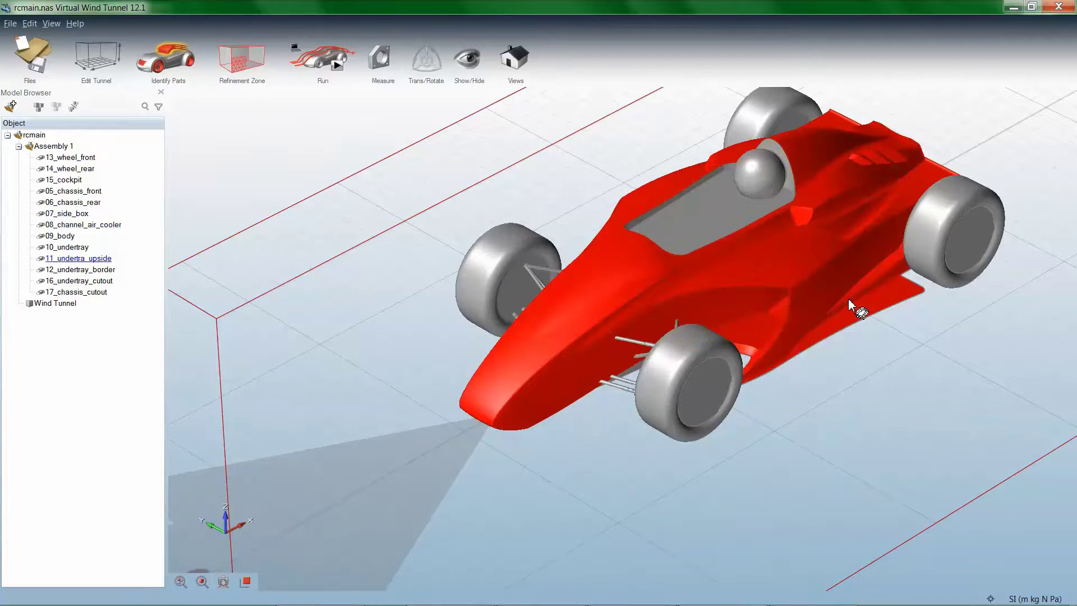
pyautogui.click(392, 318)
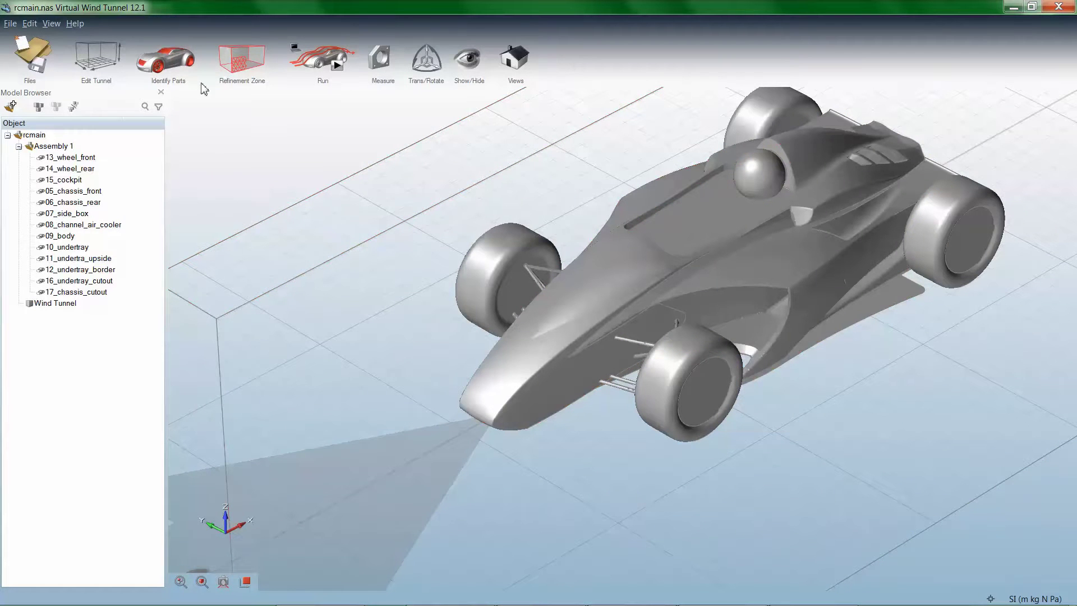
# Step: Identify the front and rear wheels as rotating wheels, each with its own axis
pyautogui.click(166, 49)
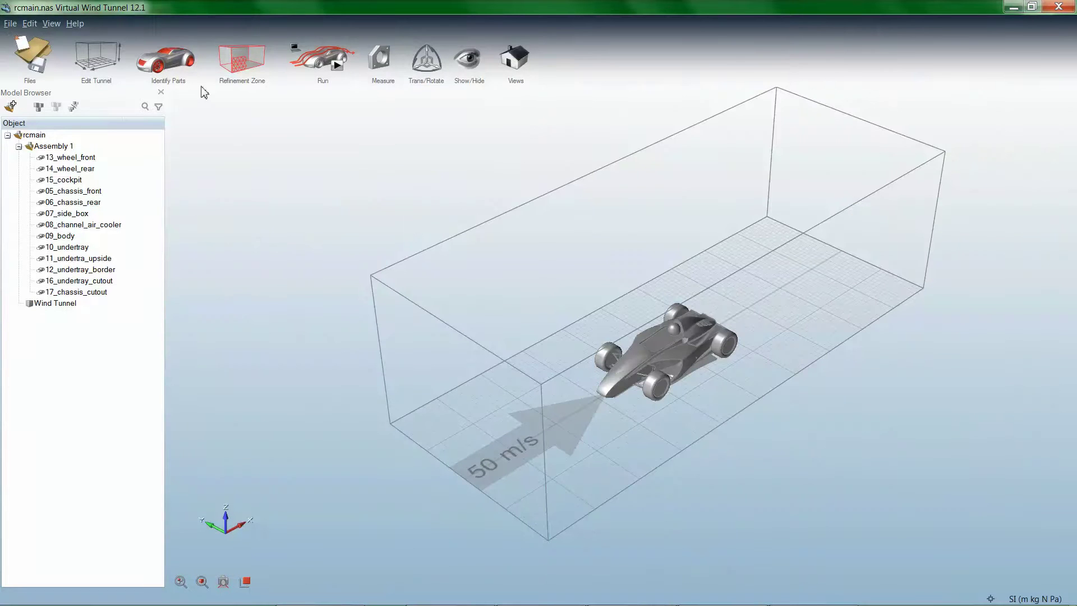
pyautogui.click(161, 71)
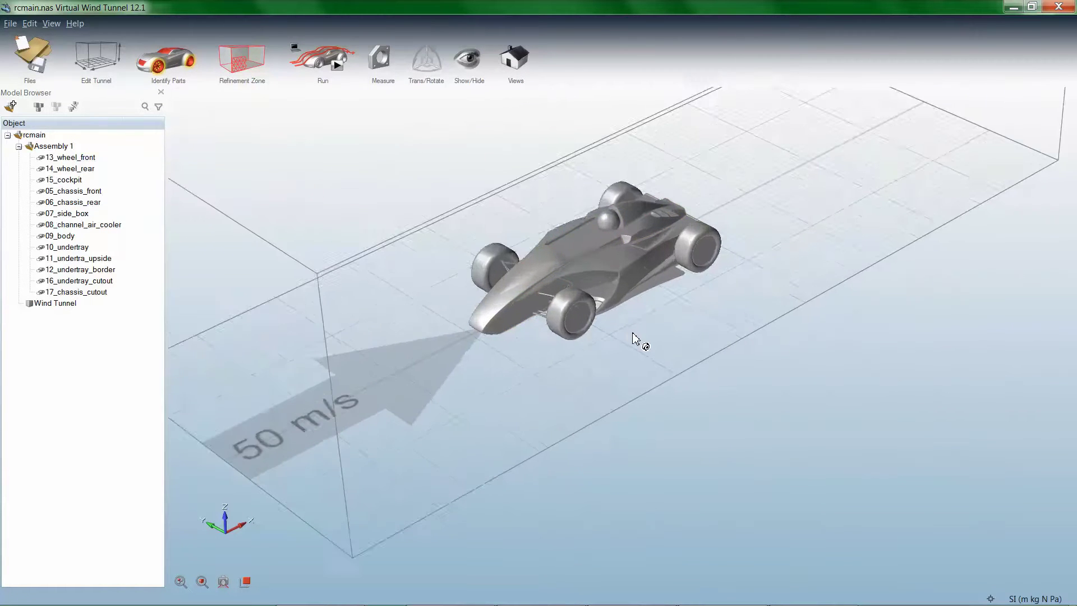
pyautogui.click(541, 302)
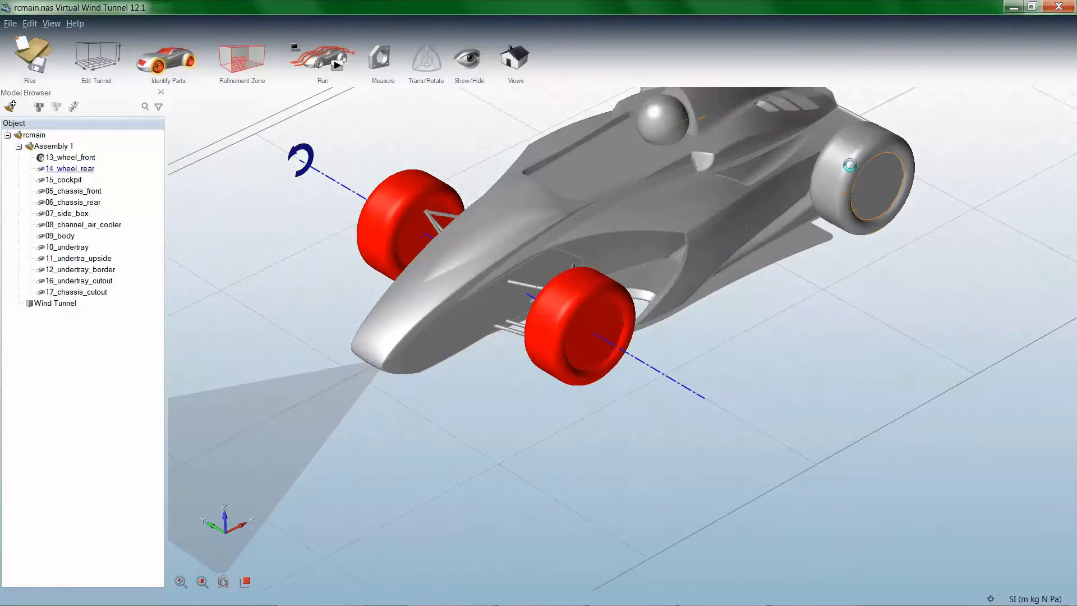
pyautogui.click(850, 168)
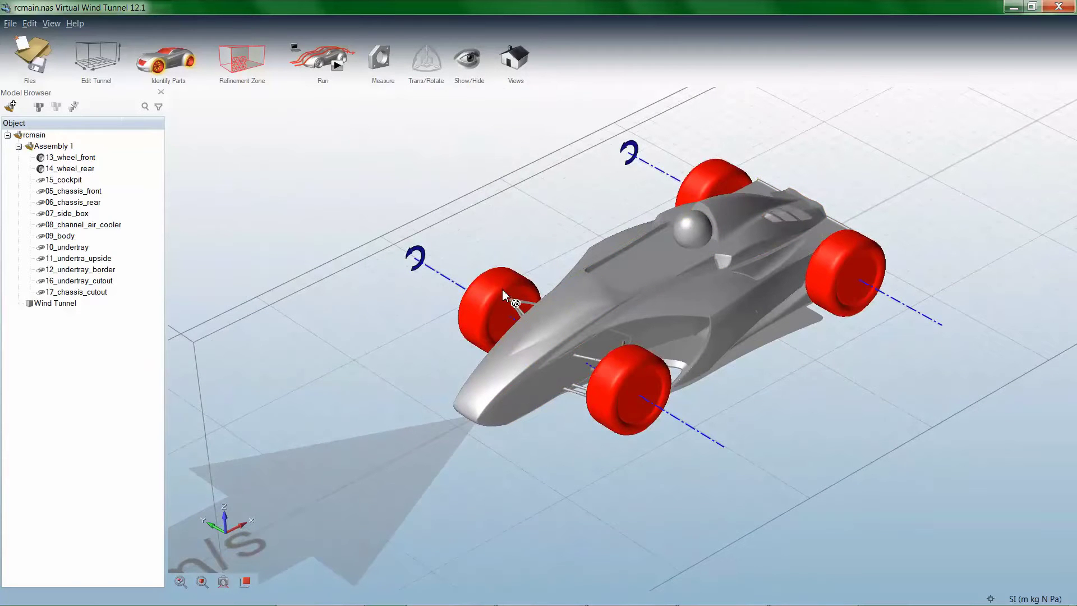
pyautogui.click(522, 243)
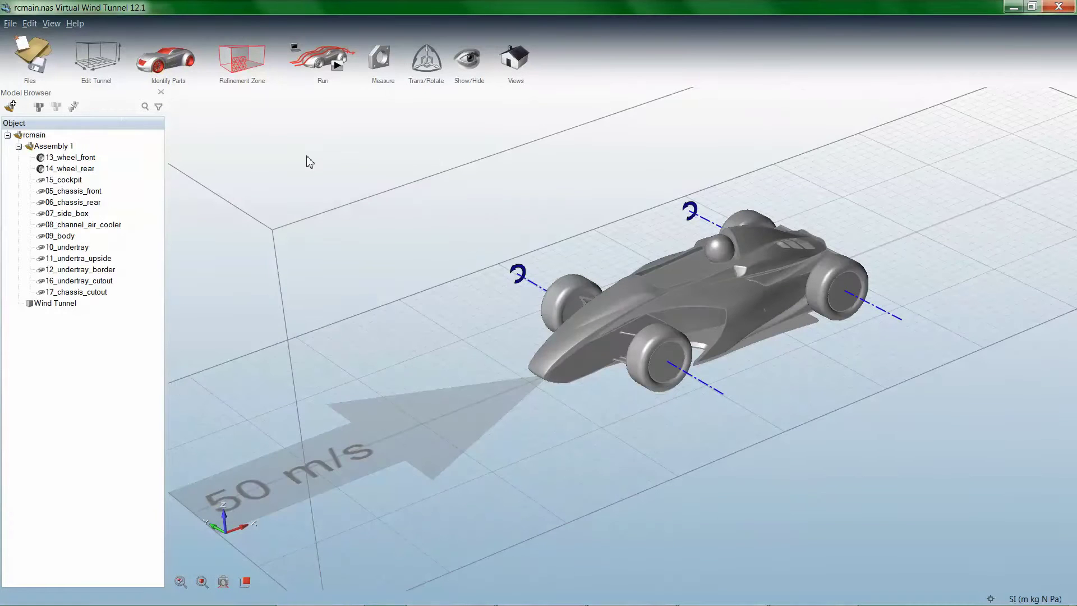
# Step: Run the WindTunnel analysis at 50 m/s, then open the finished run's vwtAnalysis.pdf report
pyautogui.click(334, 66)
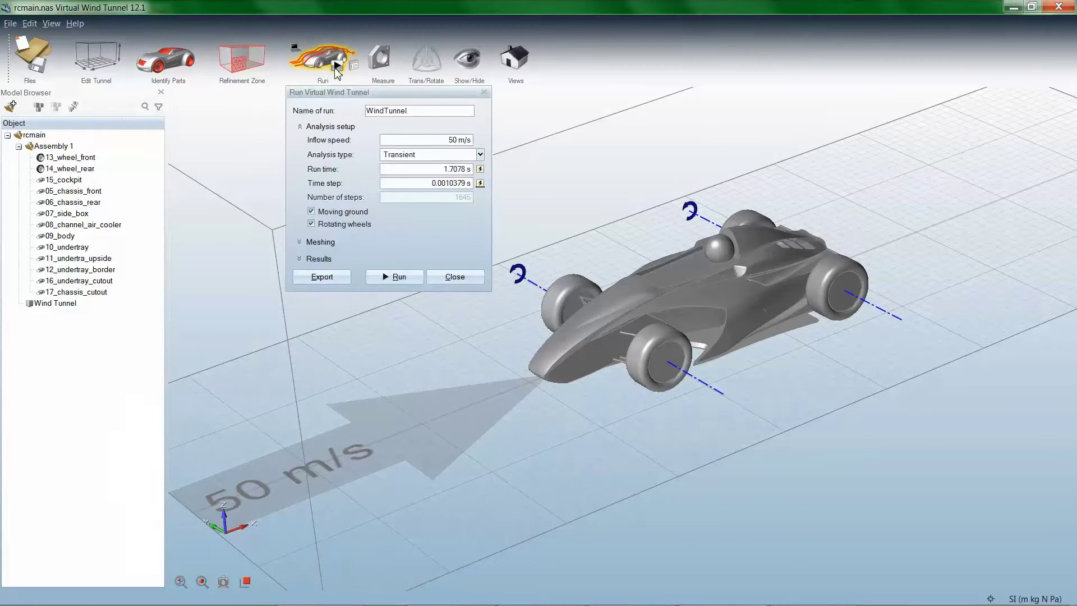
pyautogui.click(312, 212)
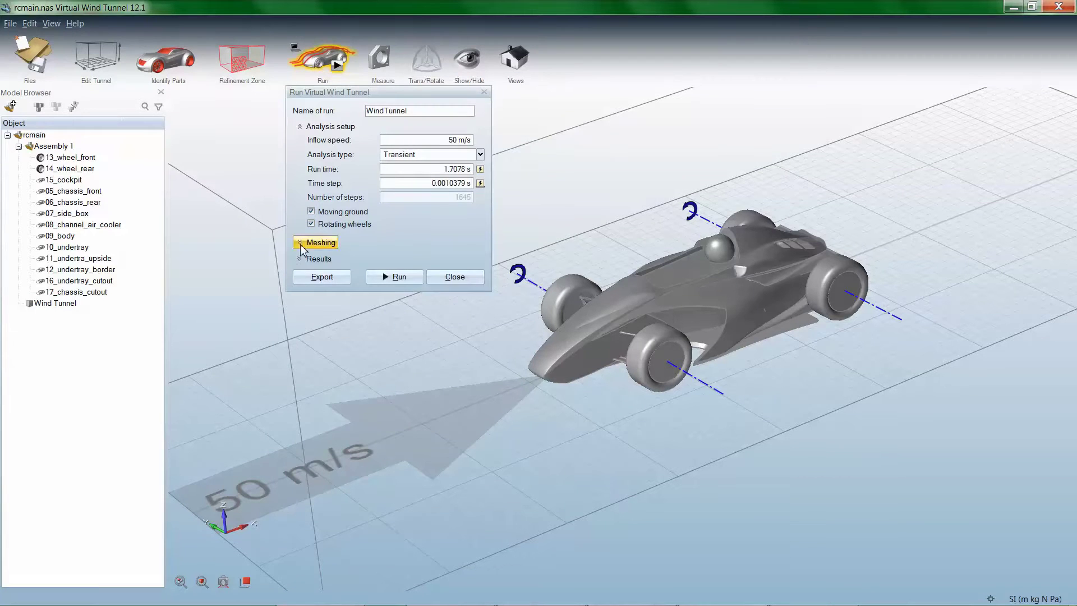
pyautogui.click(311, 243)
pyautogui.click(302, 354)
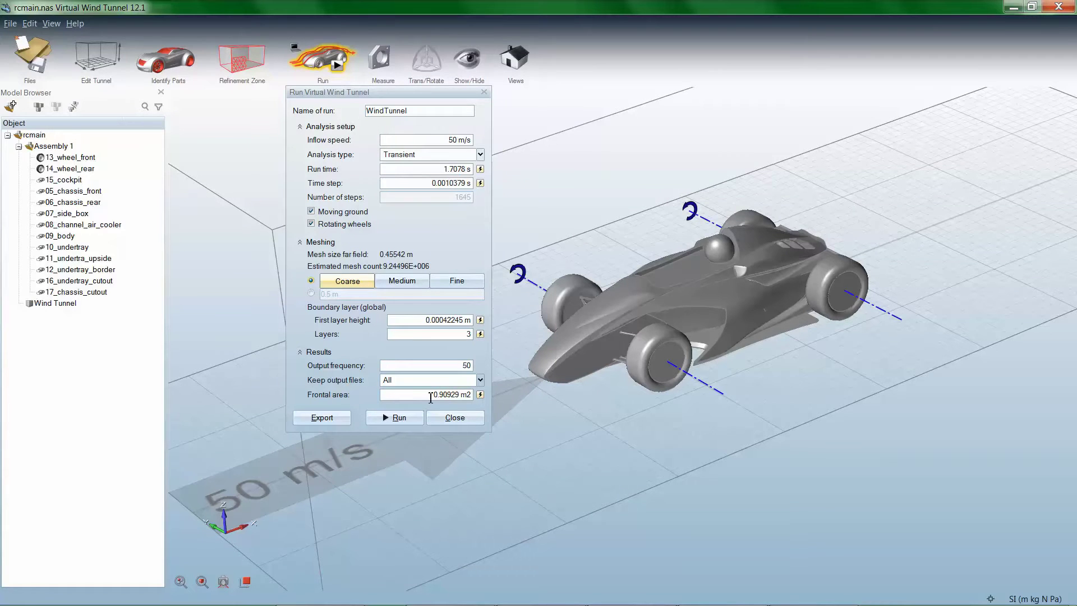
pyautogui.click(412, 425)
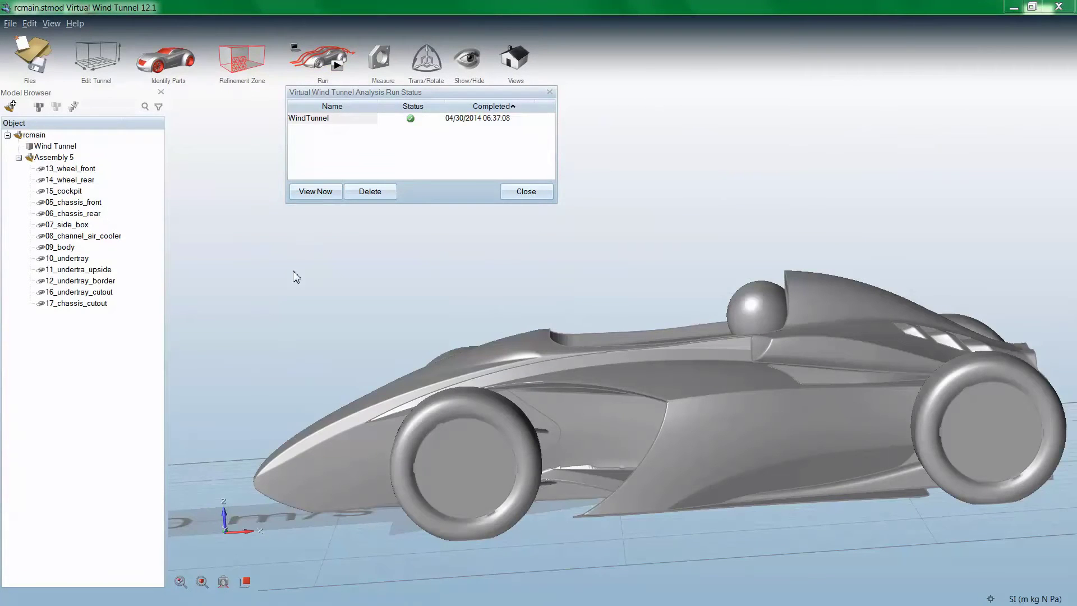
pyautogui.click(323, 122)
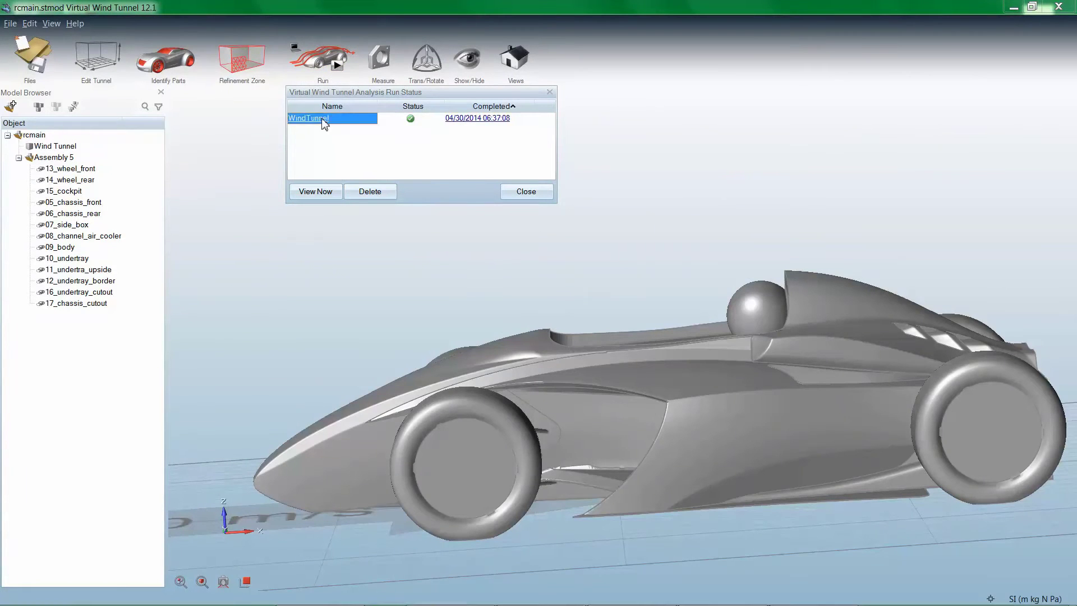
pyautogui.click(314, 190)
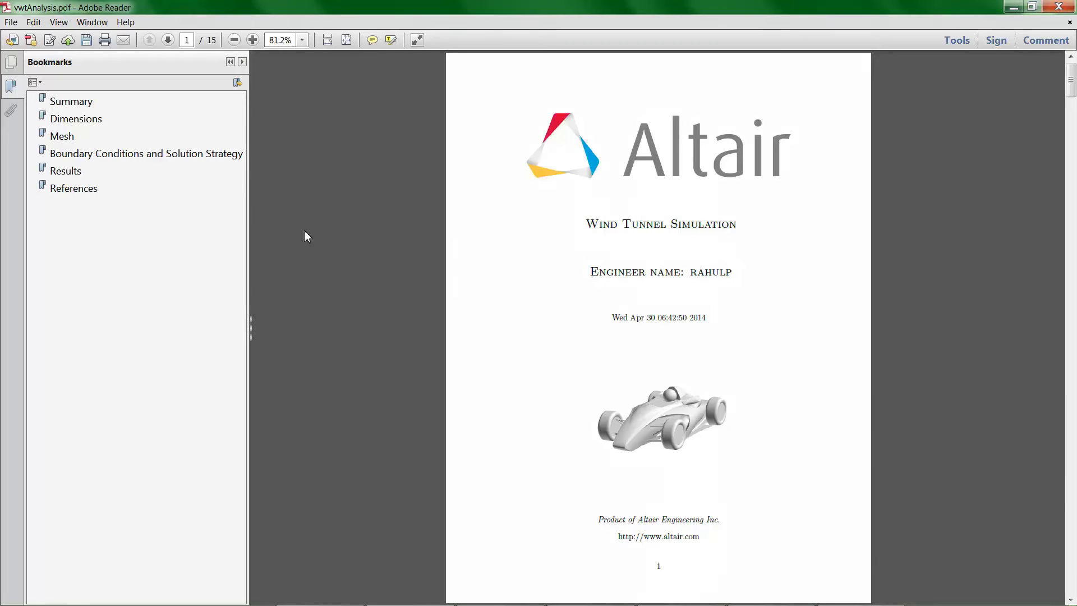